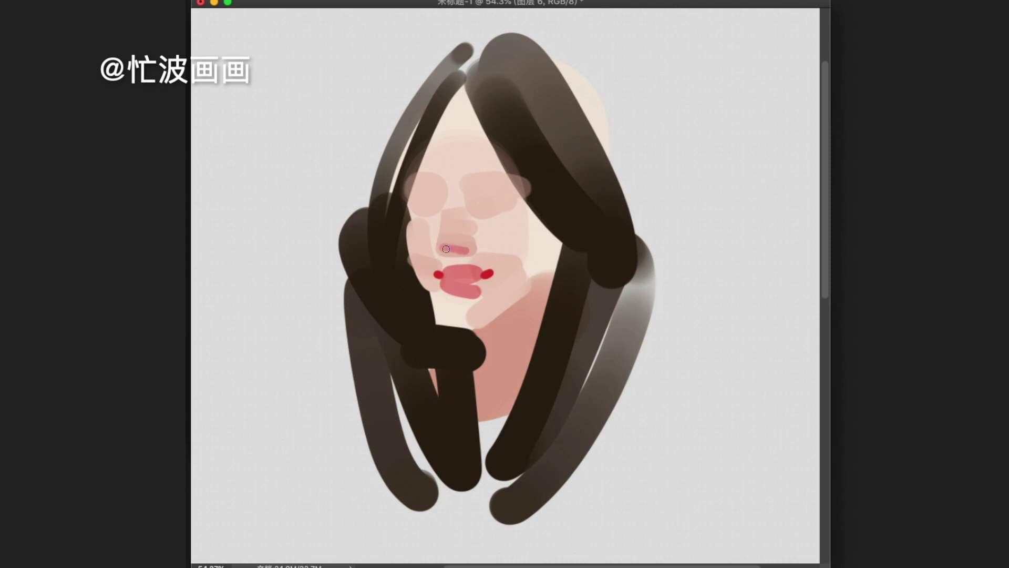
Step: Shade the eye sockets in translucent pink and block in both eyebrows with short gray-brown strokes
{"action": "mouse_move", "coordinate": [434, 182]}
{"action": "left_mouse_down"}
{"action": "mouse_move", "coordinate": [481, 173]}
{"action": "mouse_move", "coordinate": [475, 206]}
{"action": "left_mouse_up"}
{"action": "left_click_drag", "start_coordinate": [415, 176], "coordinate": [437, 174]}
{"action": "mouse_move", "coordinate": [465, 174]}
{"action": "left_mouse_down"}
{"action": "mouse_move", "coordinate": [503, 174]}
{"action": "mouse_move", "coordinate": [507, 185]}
{"action": "left_mouse_up"}
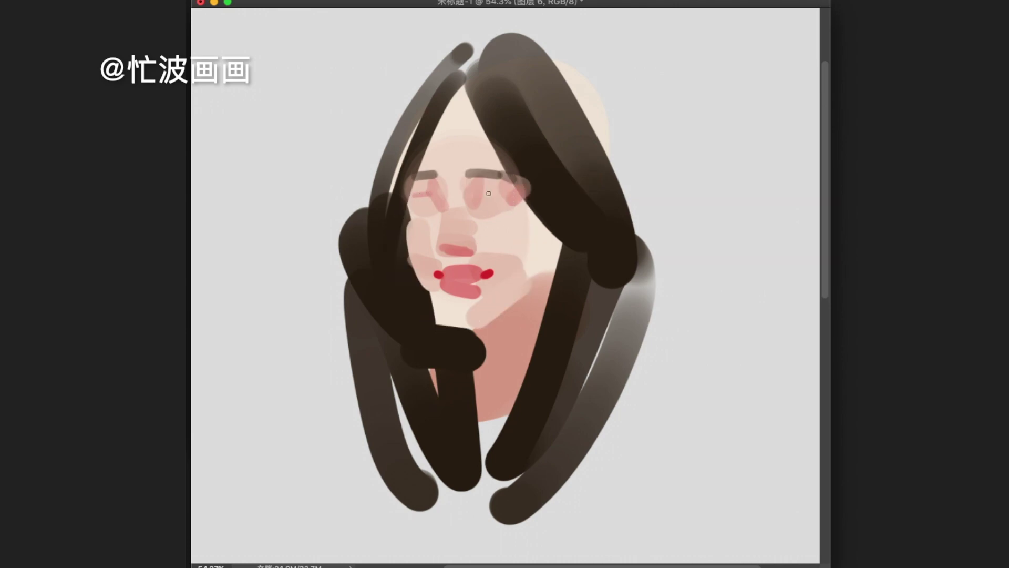
Step: Shade the near cheek in pink and extend the dark hair along the side of the face and neck
{"action": "left_click_drag", "start_coordinate": [530, 220], "coordinate": [505, 262]}
{"action": "left_click_drag", "start_coordinate": [534, 231], "coordinate": [517, 266]}
{"action": "mouse_move", "coordinate": [573, 218]}
{"action": "left_mouse_down"}
{"action": "mouse_move", "coordinate": [545, 325]}
{"action": "mouse_move", "coordinate": [556, 349]}
{"action": "left_mouse_up"}
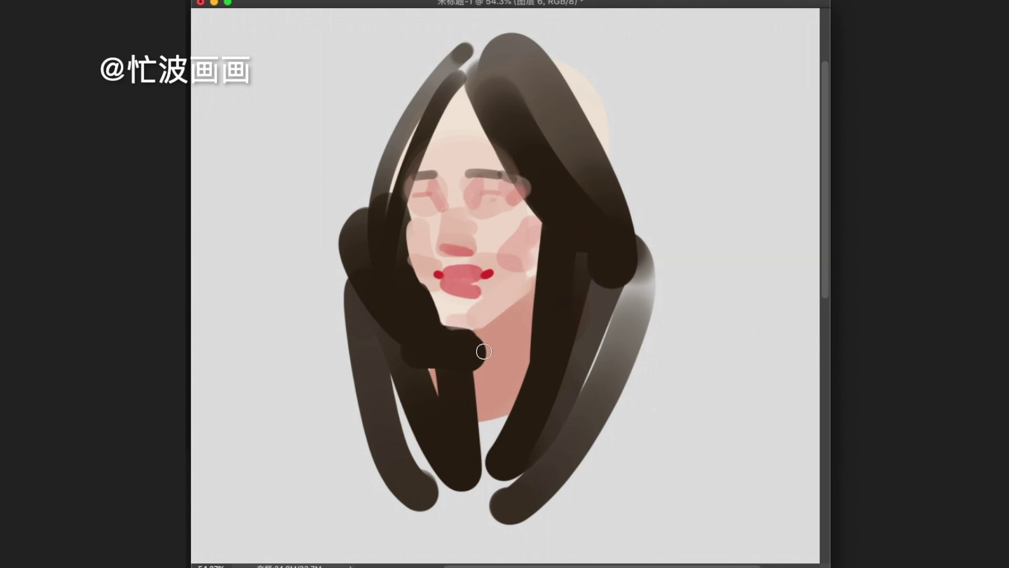
Step: Flip the canvas horizontally, then extend the dark hair beside the far eye and block in dark red shadows under the jaw
{"action": "key", "text": "ctrl+shift+h"}
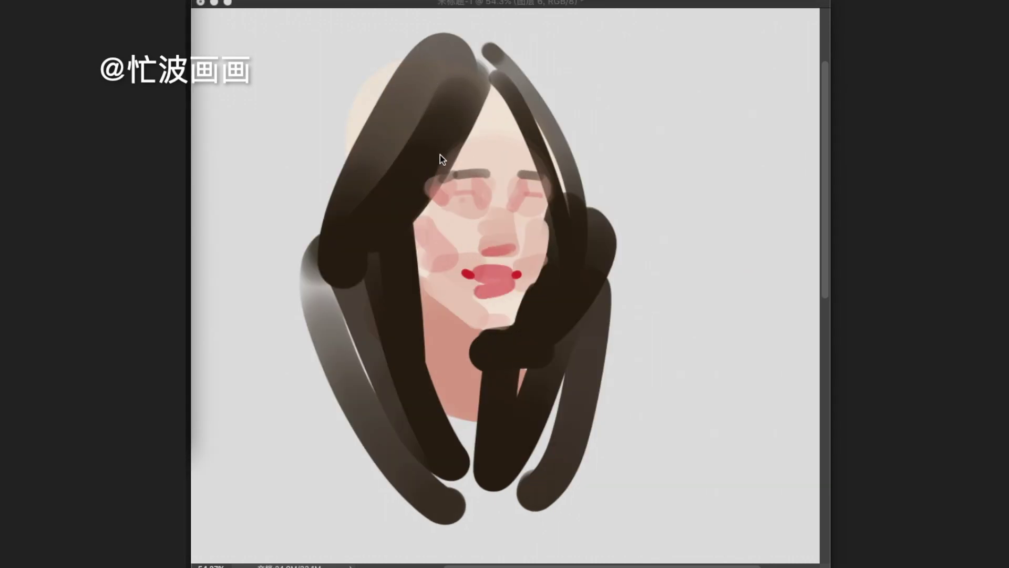
{"action": "left_click", "coordinate": [439, 144]}
{"action": "left_click_drag", "start_coordinate": [552, 173], "coordinate": [553, 210]}
{"action": "mouse_move", "coordinate": [424, 286]}
{"action": "left_mouse_down"}
{"action": "mouse_move", "coordinate": [514, 273]}
{"action": "mouse_move", "coordinate": [480, 293]}
{"action": "mouse_move", "coordinate": [511, 321]}
{"action": "mouse_move", "coordinate": [427, 295]}
{"action": "mouse_move", "coordinate": [490, 333]}
{"action": "mouse_move", "coordinate": [475, 324]}
{"action": "mouse_move", "coordinate": [492, 358]}
{"action": "left_mouse_up"}
{"action": "mouse_move", "coordinate": [452, 321]}
{"action": "left_mouse_down"}
{"action": "mouse_move", "coordinate": [419, 309]}
{"action": "mouse_move", "coordinate": [421, 352]}
{"action": "left_mouse_up"}
{"action": "left_click_drag", "start_coordinate": [518, 240], "coordinate": [517, 240]}
{"action": "scroll", "coordinate": [518, 240], "scroll_direction": "up", "scroll_amount": 3}
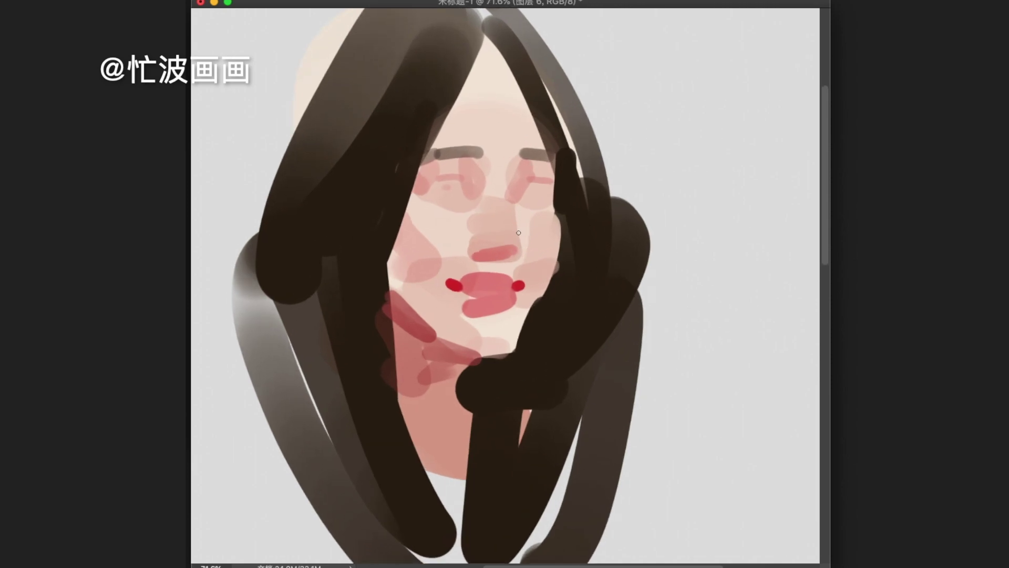
Step: Shade the near side of the forehead in pink and frame it with dark hair strands along the hairline
{"action": "mouse_move", "coordinate": [452, 129]}
{"action": "left_mouse_down"}
{"action": "mouse_move", "coordinate": [451, 52]}
{"action": "mouse_move", "coordinate": [483, 90]}
{"action": "left_mouse_up"}
{"action": "left_click_drag", "start_coordinate": [423, 122], "coordinate": [421, 124]}
{"action": "mouse_move", "coordinate": [457, 31]}
{"action": "left_mouse_down"}
{"action": "mouse_move", "coordinate": [578, 126]}
{"action": "mouse_move", "coordinate": [557, 122]}
{"action": "left_mouse_up"}
{"action": "key", "text": "ctrl+z"}
Step: Refine the nose's side and nostril edge, and build up the mouth with a red lower lip, pale teeth and dark corners
{"action": "left_click_drag", "start_coordinate": [509, 196], "coordinate": [504, 195]}
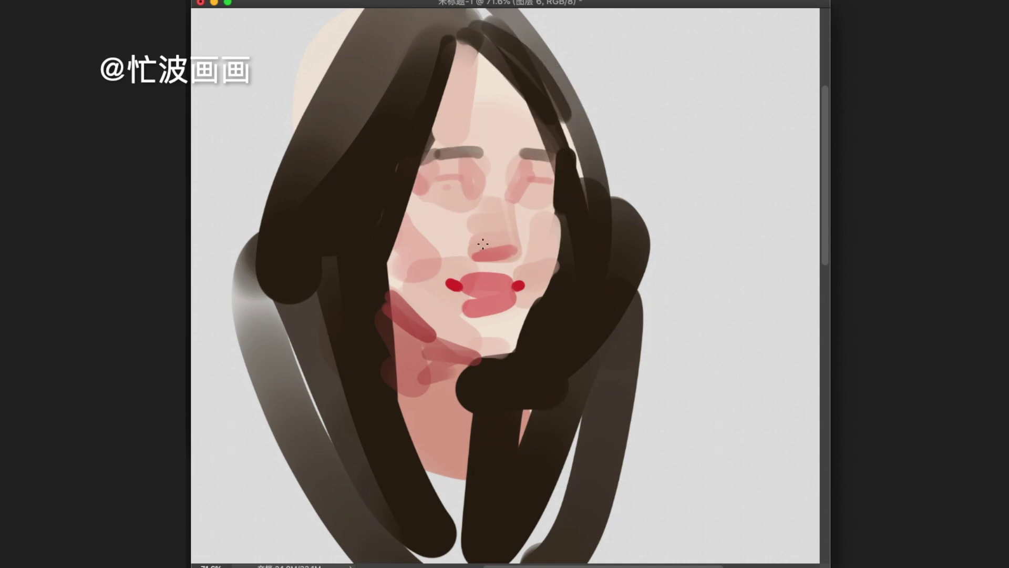
{"action": "mouse_move", "coordinate": [493, 259]}
{"action": "left_mouse_down"}
{"action": "mouse_move", "coordinate": [467, 256]}
{"action": "mouse_move", "coordinate": [493, 254]}
{"action": "mouse_move", "coordinate": [473, 236]}
{"action": "left_mouse_up"}
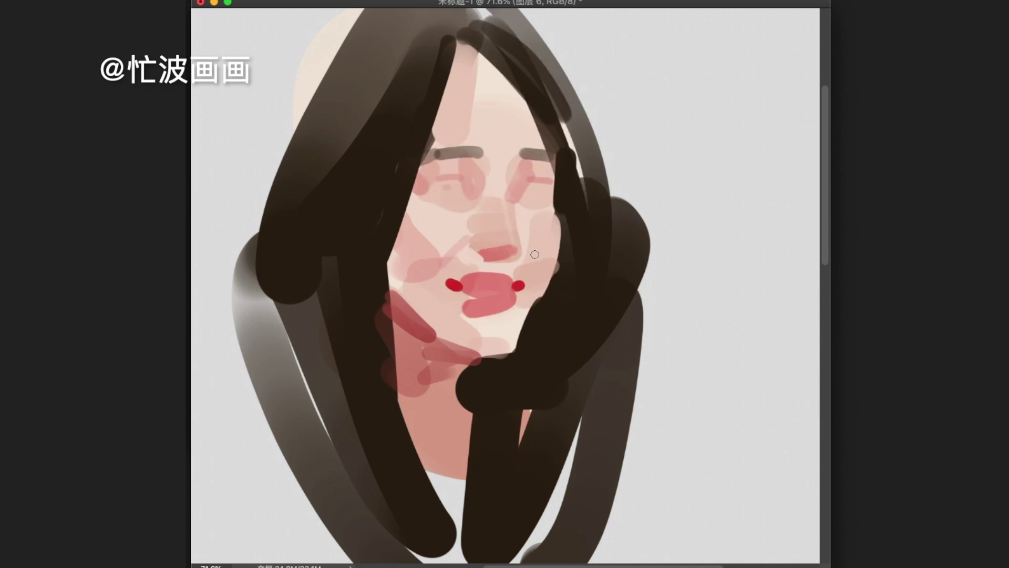
{"action": "mouse_move", "coordinate": [507, 288]}
{"action": "left_mouse_down"}
{"action": "mouse_move", "coordinate": [477, 291]}
{"action": "mouse_move", "coordinate": [470, 314]}
{"action": "mouse_move", "coordinate": [508, 318]}
{"action": "left_mouse_up"}
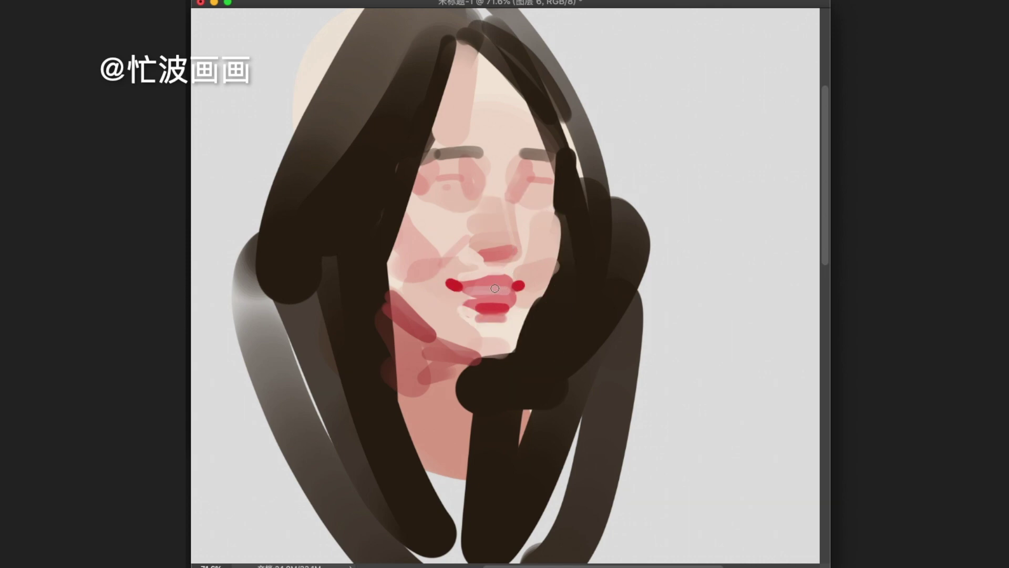
{"action": "scroll", "coordinate": [484, 291], "scroll_direction": "up", "scroll_amount": 3}
{"action": "mouse_move", "coordinate": [499, 292]}
{"action": "left_mouse_down"}
{"action": "mouse_move", "coordinate": [474, 305]}
{"action": "mouse_move", "coordinate": [488, 295]}
{"action": "mouse_move", "coordinate": [467, 326]}
{"action": "mouse_move", "coordinate": [458, 289]}
{"action": "left_mouse_up"}
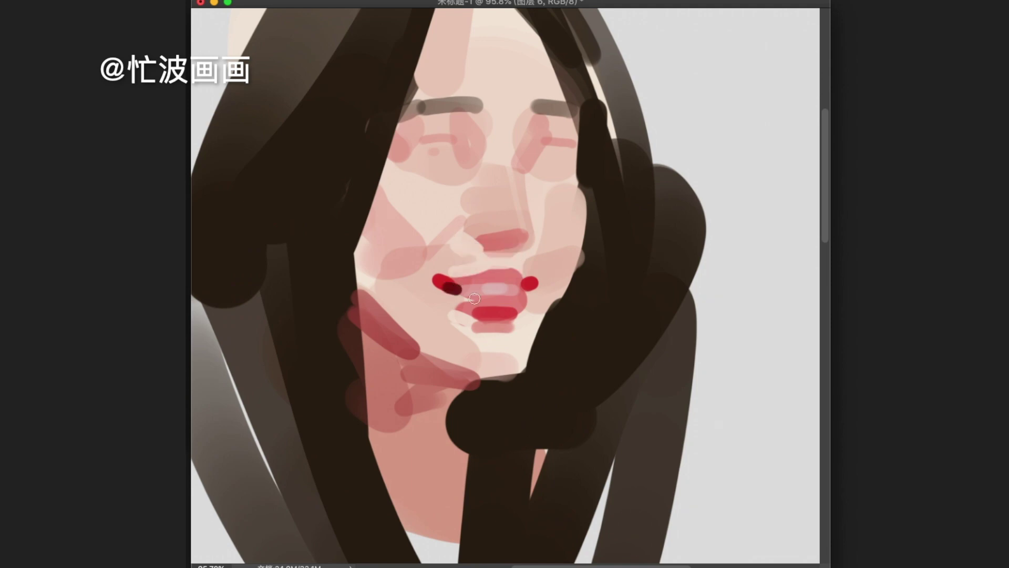
{"action": "left_click_drag", "start_coordinate": [525, 288], "coordinate": [517, 289]}
Step: Paint the eyelid creases, irises and lash lines of both eyes in translucent dark red
{"action": "mouse_move", "coordinate": [392, 158]}
{"action": "left_mouse_down"}
{"action": "mouse_move", "coordinate": [441, 143]}
{"action": "mouse_move", "coordinate": [438, 165]}
{"action": "mouse_move", "coordinate": [433, 145]}
{"action": "mouse_move", "coordinate": [466, 159]}
{"action": "mouse_move", "coordinate": [412, 138]}
{"action": "left_mouse_up"}
{"action": "mouse_move", "coordinate": [432, 172]}
{"action": "left_mouse_down"}
{"action": "mouse_move", "coordinate": [404, 160]}
{"action": "mouse_move", "coordinate": [466, 162]}
{"action": "mouse_move", "coordinate": [410, 170]}
{"action": "left_mouse_up"}
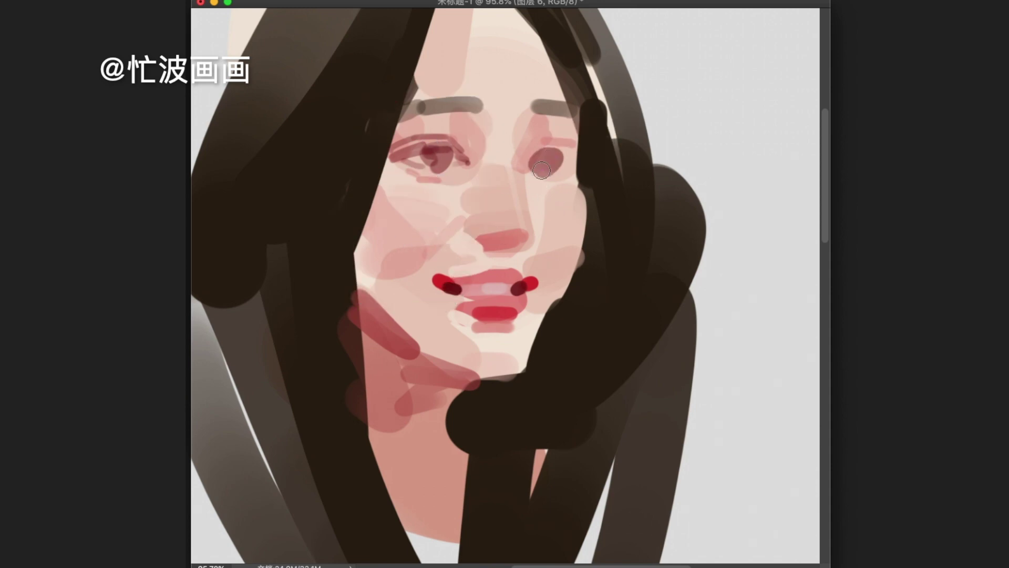
{"action": "mouse_move", "coordinate": [534, 154]}
{"action": "left_mouse_down"}
{"action": "mouse_move", "coordinate": [576, 159]}
{"action": "mouse_move", "coordinate": [534, 163]}
{"action": "mouse_move", "coordinate": [557, 166]}
{"action": "mouse_move", "coordinate": [562, 154]}
{"action": "mouse_move", "coordinate": [555, 187]}
{"action": "left_mouse_up"}
Step: Define the nostrils in darker red and refine the lower lids and inner corners of both eyes with light skin tones
{"action": "left_click", "coordinate": [503, 285], "text": "alt"}
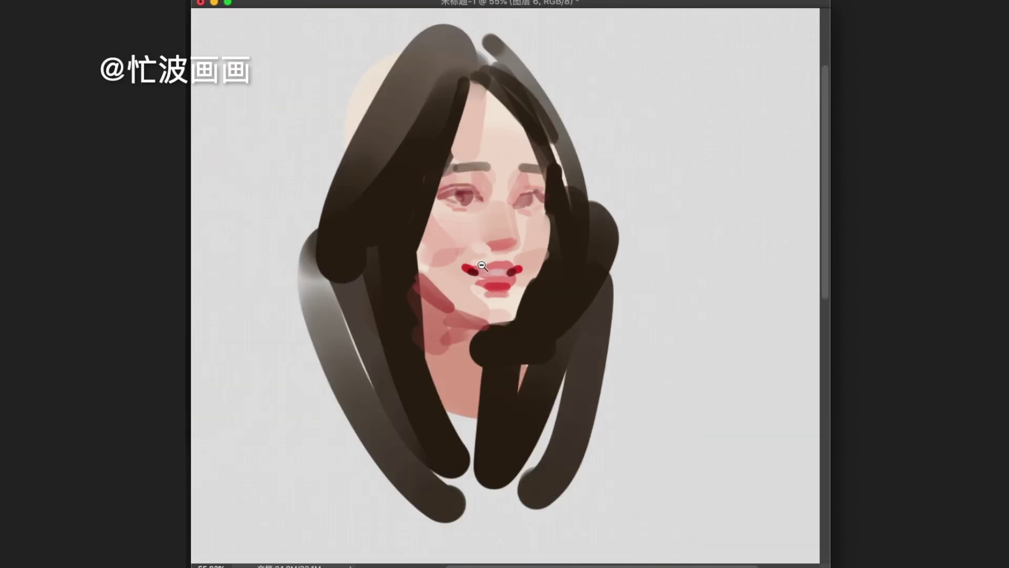
{"action": "scroll", "coordinate": [503, 285], "scroll_direction": "up", "scroll_amount": 3}
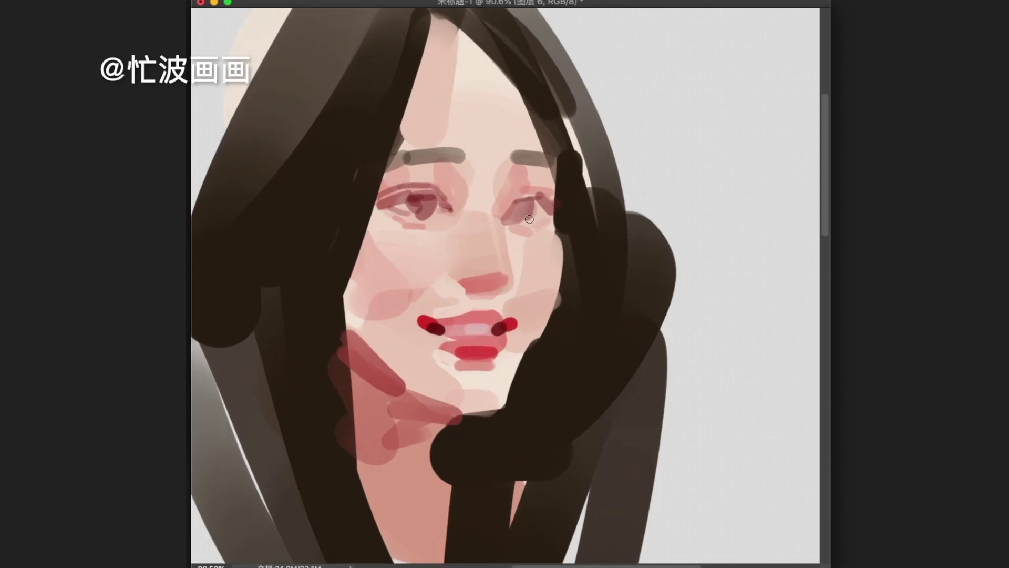
{"action": "left_click_drag", "start_coordinate": [481, 287], "coordinate": [476, 287]}
{"action": "left_click_drag", "start_coordinate": [523, 224], "coordinate": [510, 224]}
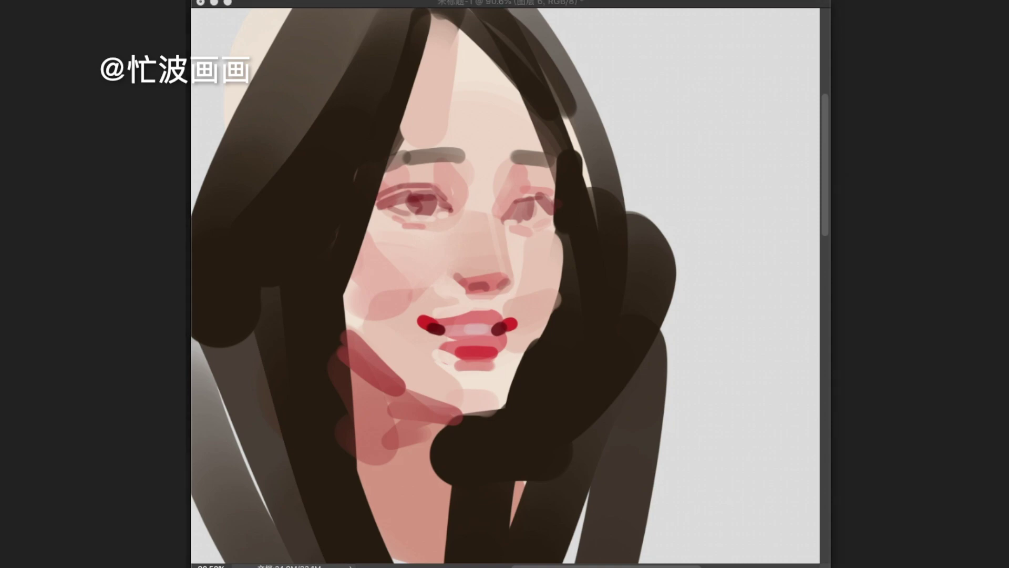
{"action": "mouse_move", "coordinate": [450, 215]}
{"action": "left_mouse_down"}
{"action": "mouse_move", "coordinate": [475, 210]}
{"action": "mouse_move", "coordinate": [422, 207]}
{"action": "left_mouse_up"}
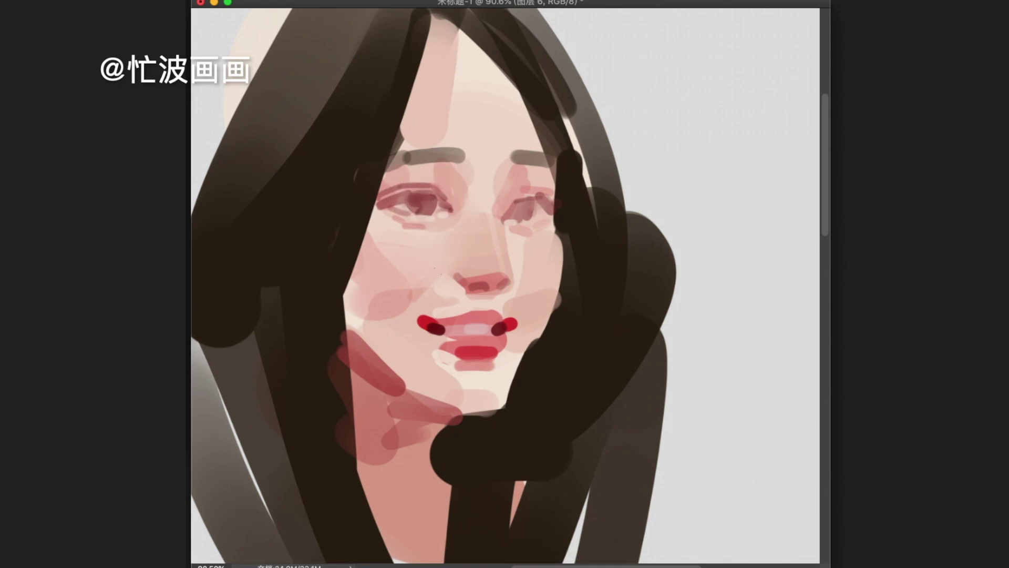
Step: Clean up the lip outline with light skin-tone strokes above the upper lip and below the near mouth corner
{"action": "left_click_drag", "start_coordinate": [449, 304], "coordinate": [477, 317]}
{"action": "left_click_drag", "start_coordinate": [450, 354], "coordinate": [455, 362]}
{"action": "scroll", "coordinate": [456, 344], "scroll_direction": "up", "scroll_amount": 2}
{"action": "mouse_move", "coordinate": [448, 340]}
{"action": "left_mouse_down"}
{"action": "mouse_move", "coordinate": [464, 342]}
{"action": "mouse_move", "coordinate": [476, 365]}
{"action": "left_mouse_up"}
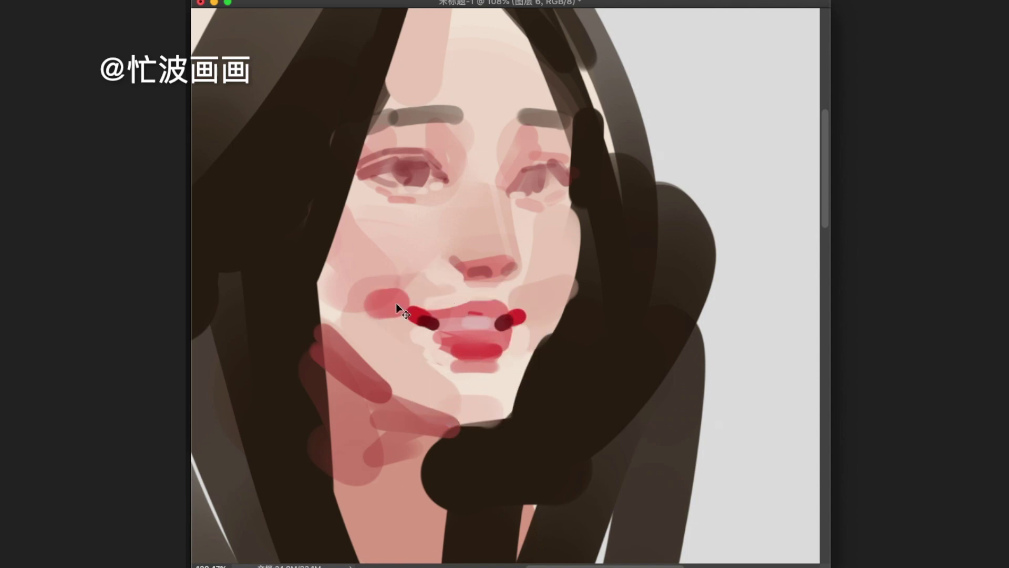
Step: Blend the blush beside the near mouth corner into the cheek and smooth the surrounding skin
{"action": "scroll", "coordinate": [536, 299], "scroll_direction": "down", "scroll_amount": 2}
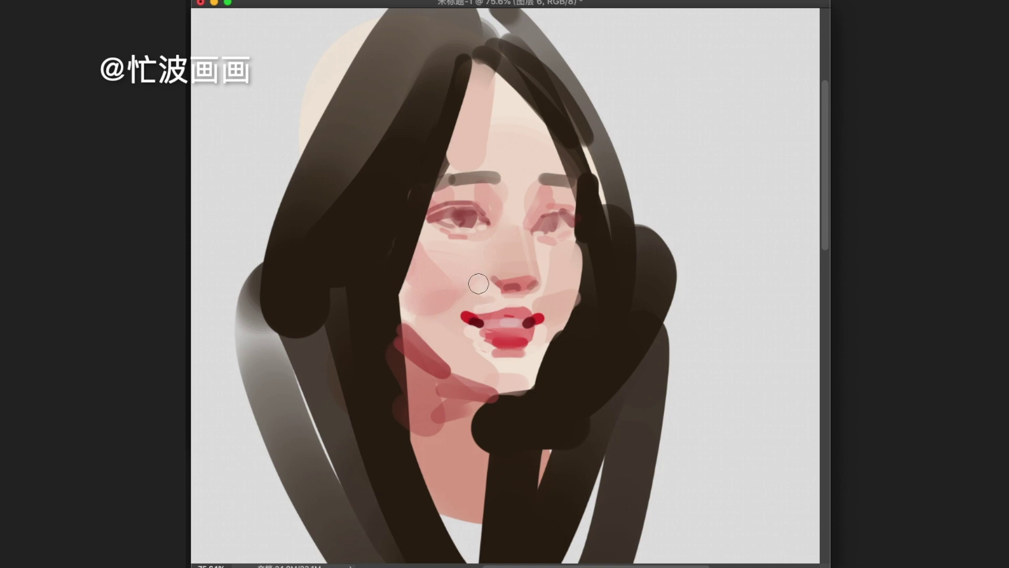
{"action": "left_click_drag", "start_coordinate": [442, 308], "coordinate": [460, 307]}
{"action": "mouse_move", "coordinate": [546, 290]}
{"action": "left_mouse_down"}
{"action": "mouse_move", "coordinate": [544, 314]}
{"action": "mouse_move", "coordinate": [570, 307]}
{"action": "left_mouse_up"}
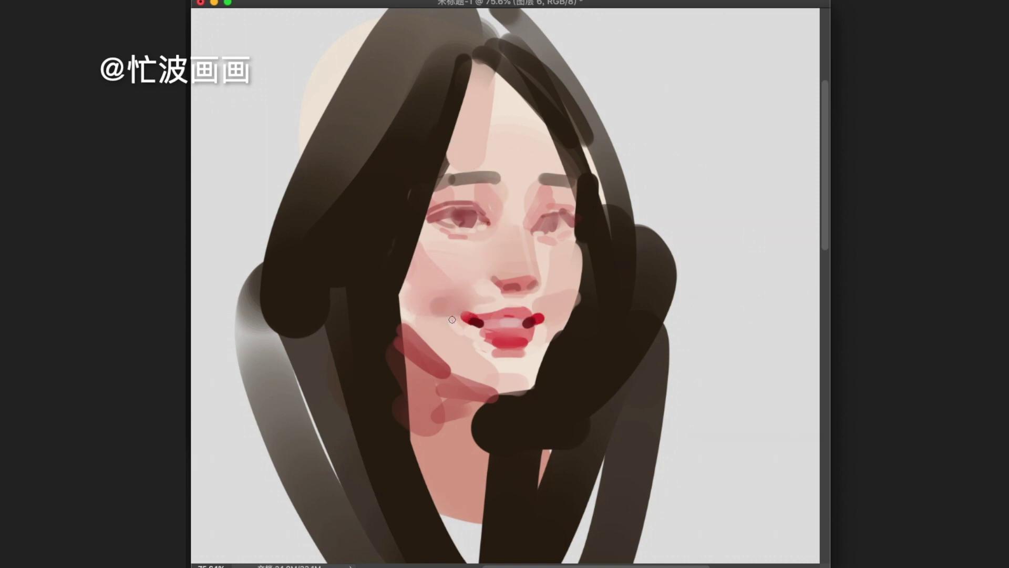
{"action": "scroll", "coordinate": [489, 237], "scroll_direction": "up", "scroll_amount": 2}
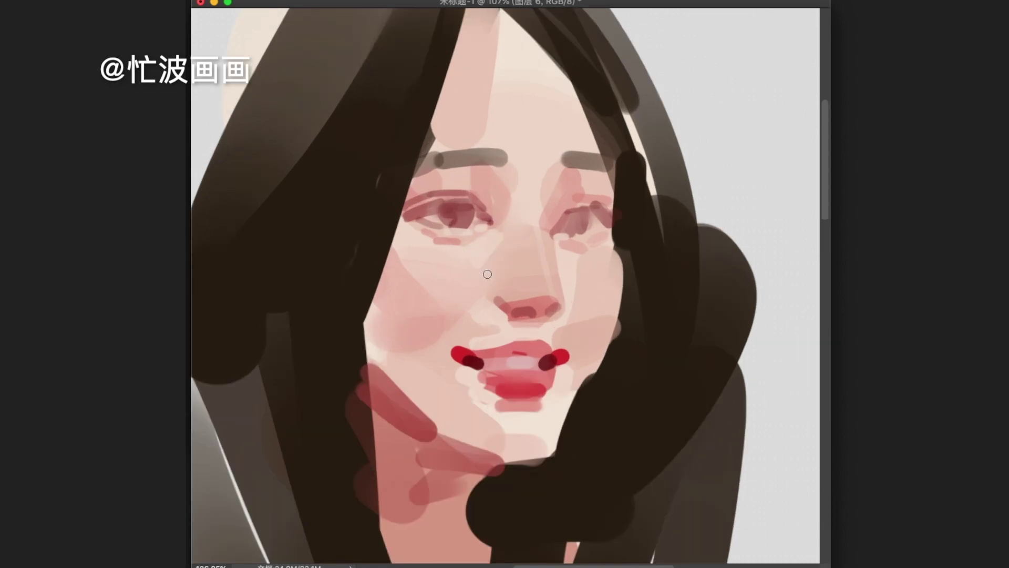
{"action": "left_click_drag", "start_coordinate": [598, 247], "coordinate": [590, 247], "text": "ctrl+alt"}
Step: Flip the canvas horizontally, soften the mouth corners and repaint the upper lip with deeper red strokes
{"action": "scroll", "coordinate": [480, 410], "scroll_direction": "down", "scroll_amount": 3}
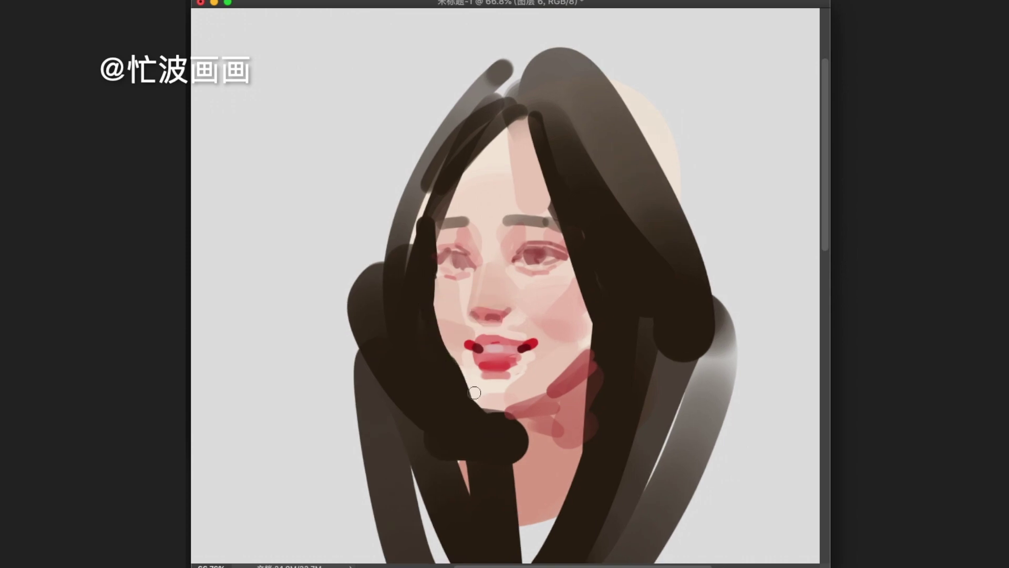
{"action": "scroll", "coordinate": [500, 365], "scroll_direction": "up", "scroll_amount": 1}
{"action": "scroll", "coordinate": [500, 364], "scroll_direction": "up", "scroll_amount": 1}
{"action": "left_click_drag", "start_coordinate": [459, 342], "coordinate": [477, 335], "text": "ctrl+alt"}
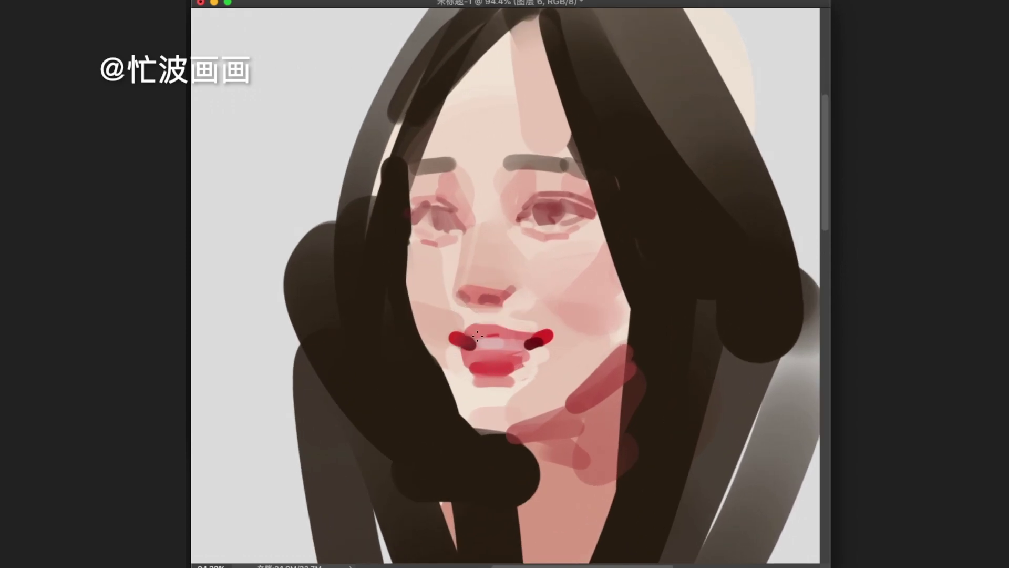
{"action": "left_click_drag", "start_coordinate": [543, 338], "coordinate": [540, 340]}
{"action": "scroll", "coordinate": [486, 326], "scroll_direction": "up", "scroll_amount": 2}
{"action": "left_click", "coordinate": [435, 337], "text": "alt"}
{"action": "mouse_move", "coordinate": [507, 322]}
{"action": "left_mouse_down"}
{"action": "mouse_move", "coordinate": [551, 345]}
{"action": "mouse_move", "coordinate": [490, 342]}
{"action": "mouse_move", "coordinate": [537, 345]}
{"action": "left_mouse_up"}
Step: Outline the upper and lower edges of the teeth with thin dark red lines using a smaller brush
{"action": "key", "text": "["}
{"action": "key", "text": "["}
{"action": "key", "text": "["}
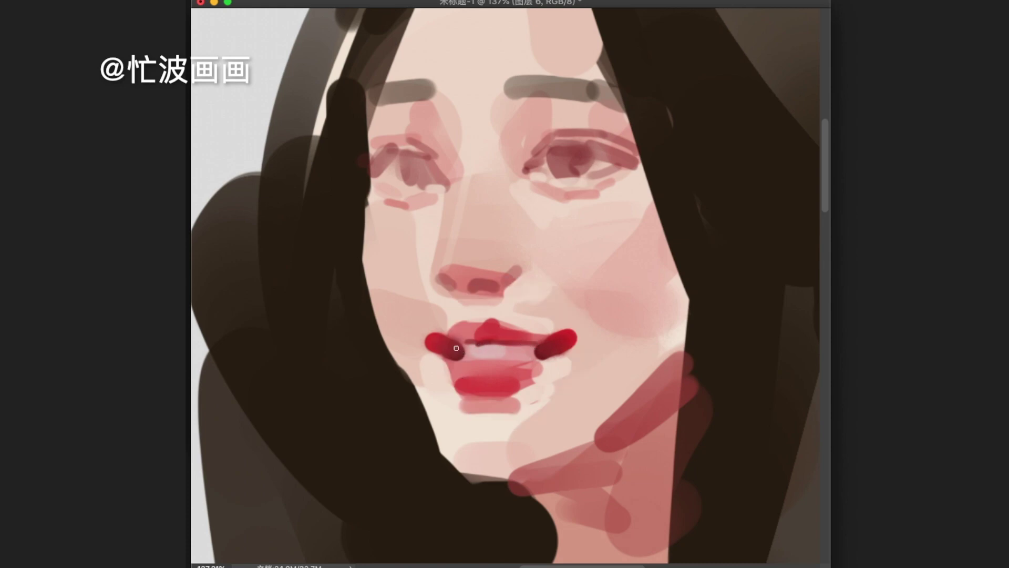
{"action": "left_click", "coordinate": [476, 340], "text": "alt"}
{"action": "left_click_drag", "start_coordinate": [481, 366], "coordinate": [441, 359]}
{"action": "left_click", "coordinate": [541, 349], "text": "alt"}
{"action": "left_click_drag", "start_coordinate": [496, 361], "coordinate": [537, 360]}
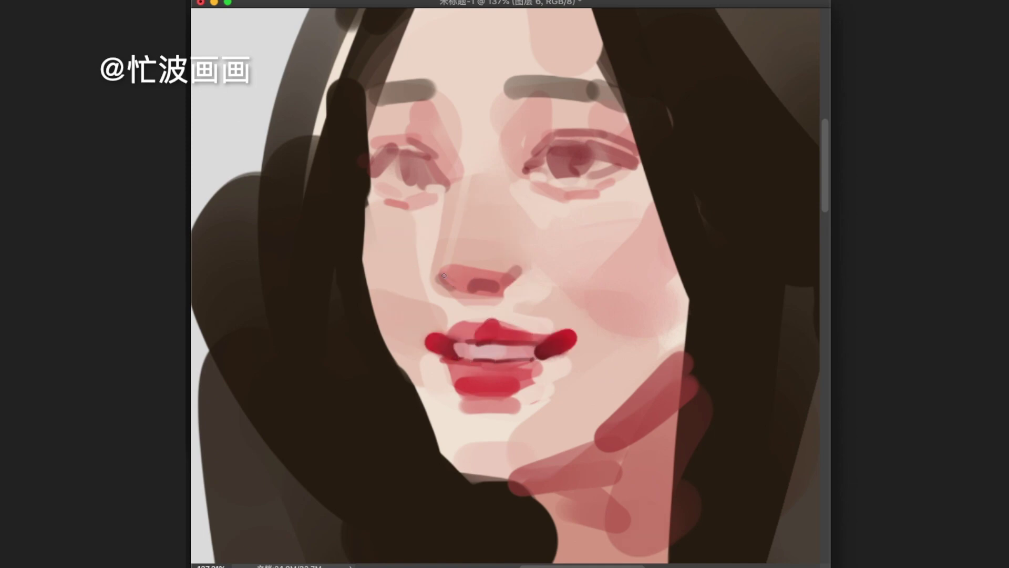
Step: Smooth the bridge and tip of the nose with soft pink shading sampled from the skin
{"action": "key", "text": "bracketleft"}
{"action": "key", "text": "bracketleft"}
{"action": "left_click_drag", "start_coordinate": [446, 283], "coordinate": [473, 243]}
{"action": "left_click", "coordinate": [464, 211], "text": "alt"}
{"action": "key", "text": "bracketright"}
{"action": "key", "text": "bracketright"}
{"action": "scroll", "coordinate": [521, 253], "scroll_direction": "down", "scroll_amount": 3}
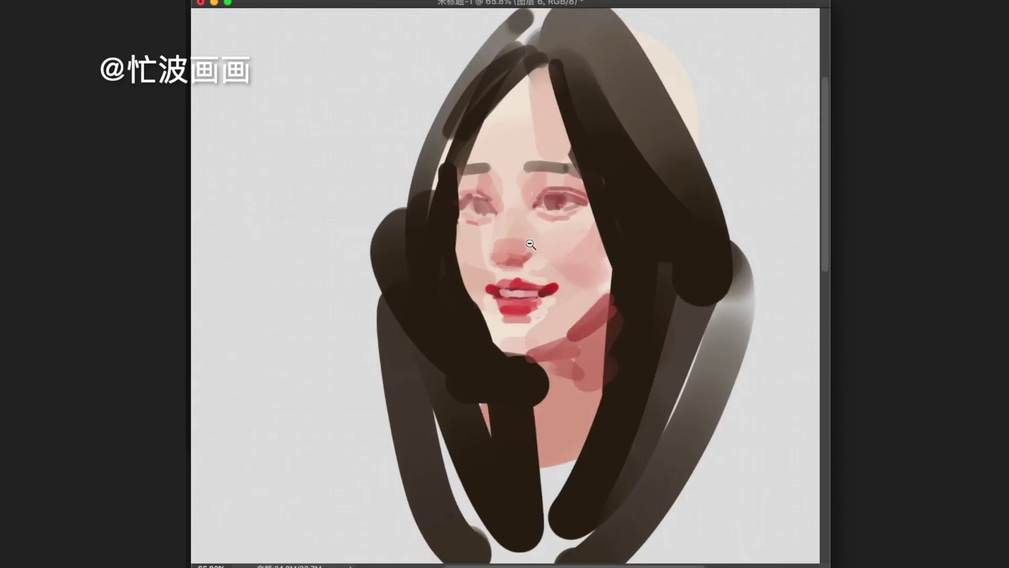
{"action": "scroll", "coordinate": [543, 265], "scroll_direction": "up", "scroll_amount": 2}
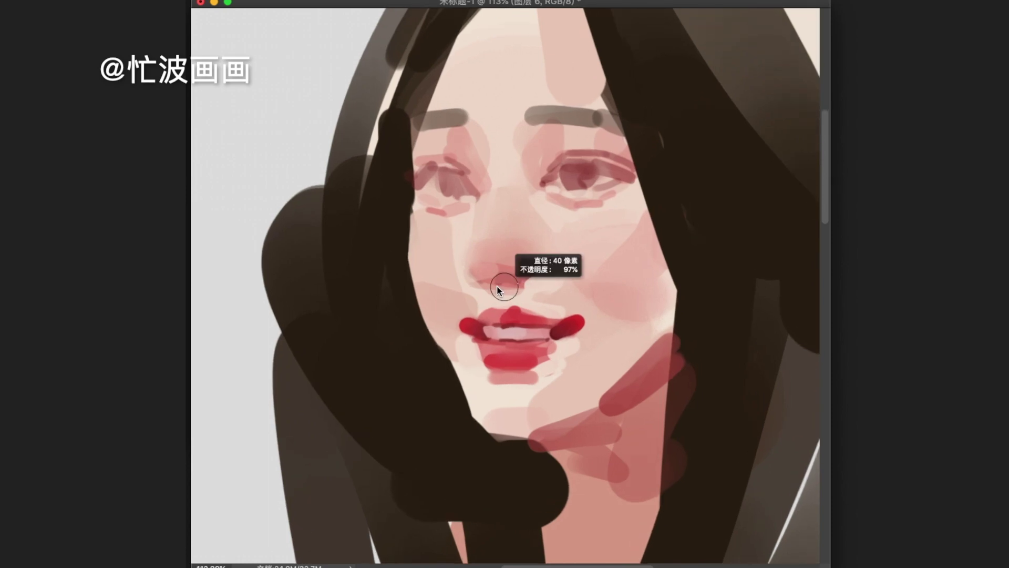
Step: Detail the nose with a light accent on the far nostril, a tip highlight and a red line around the near wing
{"action": "scroll", "coordinate": [479, 262], "scroll_direction": "up", "scroll_amount": 1}
{"action": "mouse_move", "coordinate": [477, 260]}
{"action": "left_mouse_down"}
{"action": "mouse_move", "coordinate": [521, 280]}
{"action": "mouse_move", "coordinate": [467, 271]}
{"action": "left_mouse_up"}
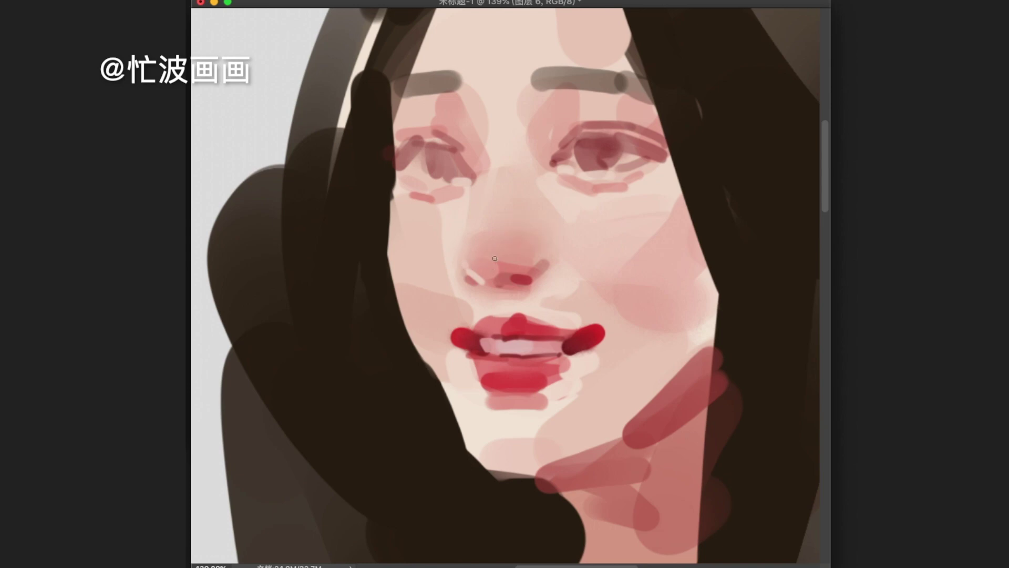
{"action": "scroll", "coordinate": [558, 279], "scroll_direction": "up", "scroll_amount": 2}
{"action": "left_click", "coordinate": [514, 266], "text": "alt"}
{"action": "left_click_drag", "start_coordinate": [544, 244], "coordinate": [546, 281]}
{"action": "scroll", "coordinate": [552, 289], "scroll_direction": "down", "scroll_amount": 4}
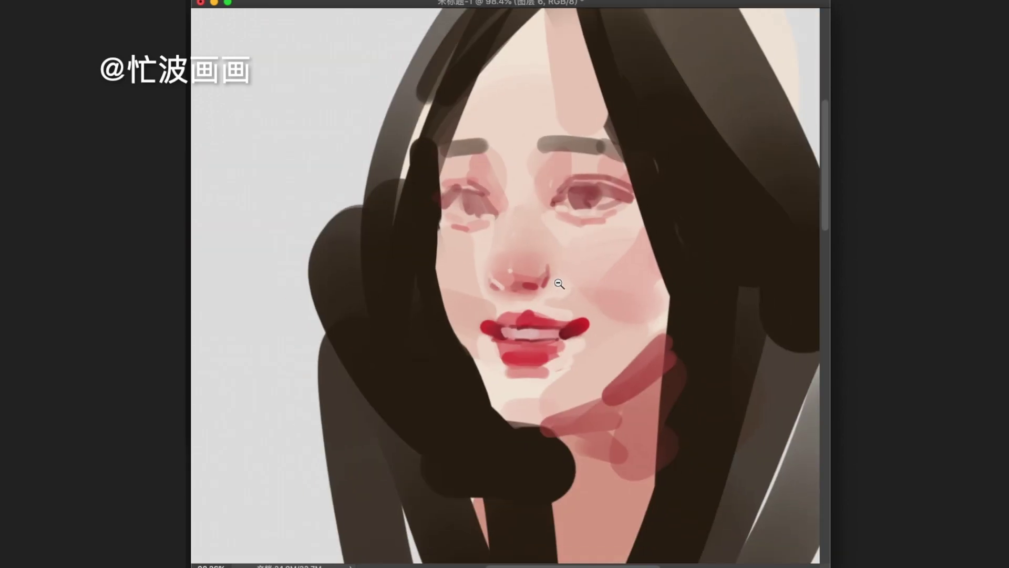
Step: Paint the far nostril in dark red and shade the groove between the nose and upper lip
{"action": "scroll", "coordinate": [484, 286], "scroll_direction": "up", "scroll_amount": 4}
{"action": "left_click_drag", "start_coordinate": [483, 286], "coordinate": [468, 273]}
{"action": "left_click", "coordinate": [526, 351], "text": "alt"}
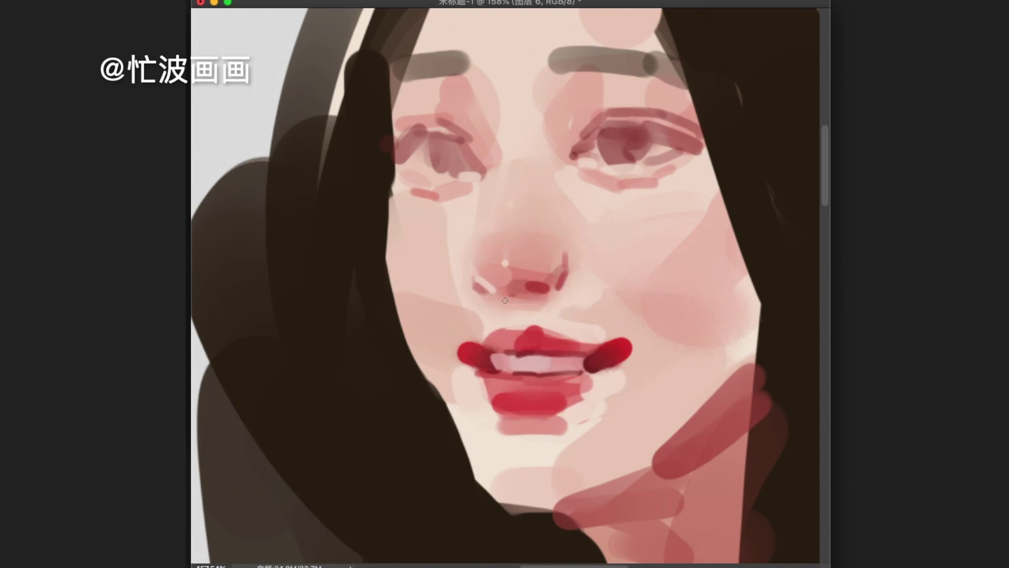
{"action": "left_click", "coordinate": [534, 274], "text": "alt"}
{"action": "left_click_drag", "start_coordinate": [525, 316], "coordinate": [507, 302]}
Step: Paint a pink smile line from the near nostril down into a blush patch on the cheek
{"action": "scroll", "coordinate": [621, 303], "scroll_direction": "down", "scroll_amount": 2}
{"action": "scroll", "coordinate": [622, 303], "scroll_direction": "up", "scroll_amount": 1}
{"action": "mouse_move", "coordinate": [575, 318]}
{"action": "left_mouse_down"}
{"action": "mouse_move", "coordinate": [609, 333]}
{"action": "mouse_move", "coordinate": [578, 316]}
{"action": "left_mouse_up"}
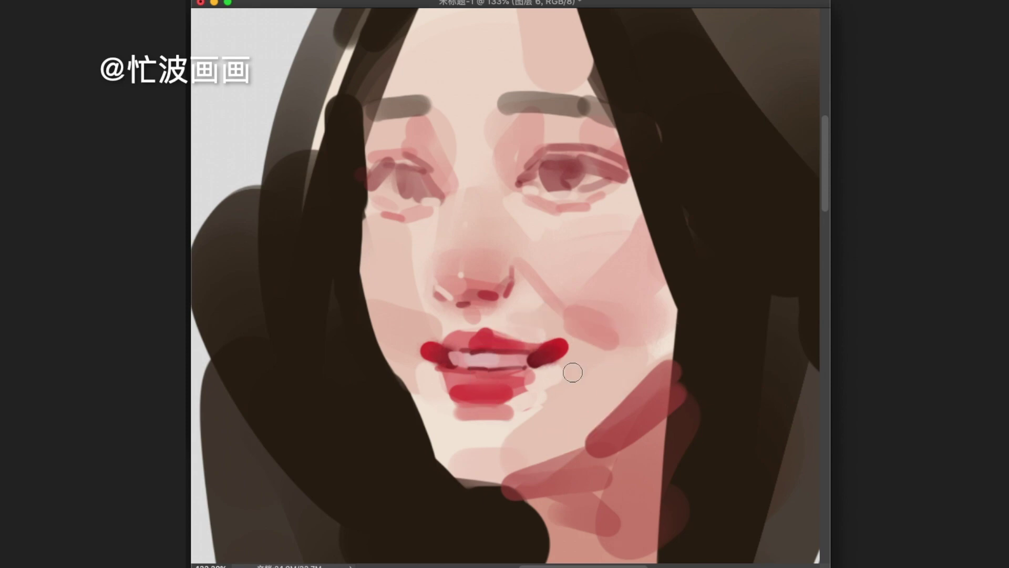
Step: Refine the teeth and near mouth corner, then fill out the lower lip in red with a soft shadow beneath it
{"action": "left_click", "coordinate": [517, 363], "text": "alt"}
{"action": "left_click_drag", "start_coordinate": [544, 358], "coordinate": [565, 346]}
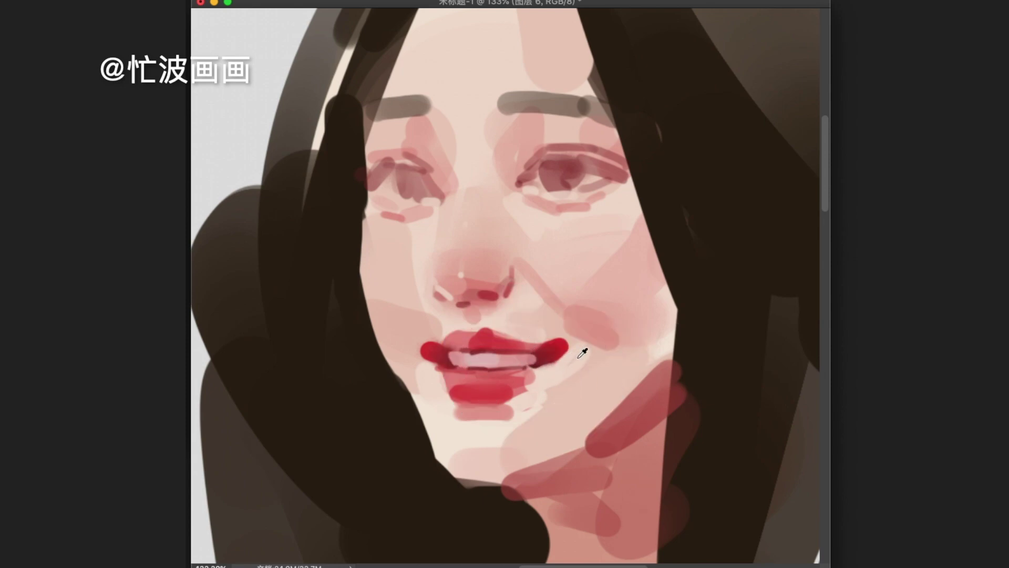
{"action": "scroll", "coordinate": [549, 369], "scroll_direction": "down", "scroll_amount": 3}
{"action": "scroll", "coordinate": [550, 370], "scroll_direction": "up", "scroll_amount": 2}
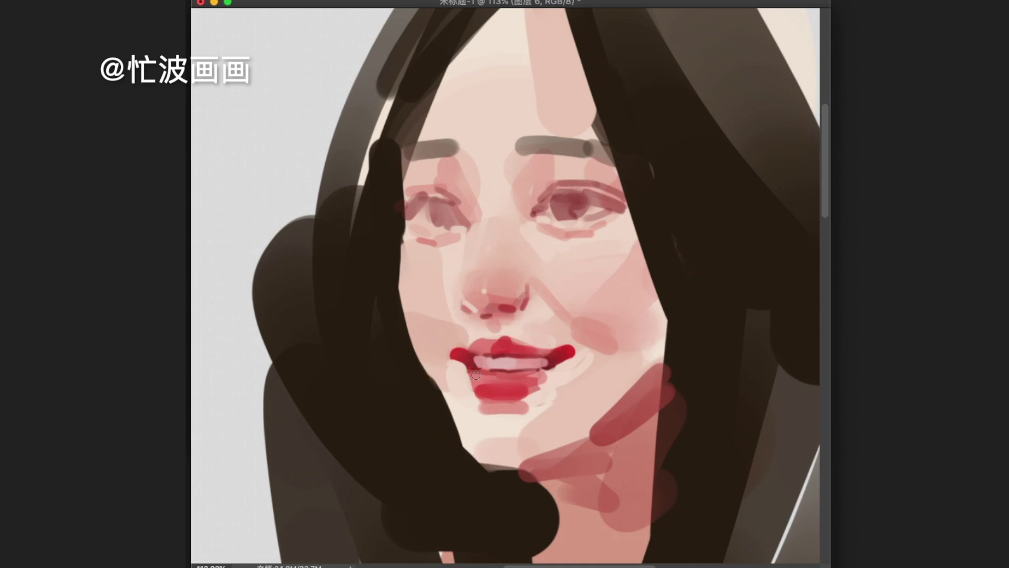
{"action": "left_click", "coordinate": [488, 396], "text": "alt"}
{"action": "mouse_move", "coordinate": [515, 402]}
{"action": "left_mouse_down"}
{"action": "mouse_move", "coordinate": [501, 401]}
{"action": "mouse_move", "coordinate": [525, 410]}
{"action": "left_mouse_up"}
{"action": "left_click", "coordinate": [494, 409], "text": "alt"}
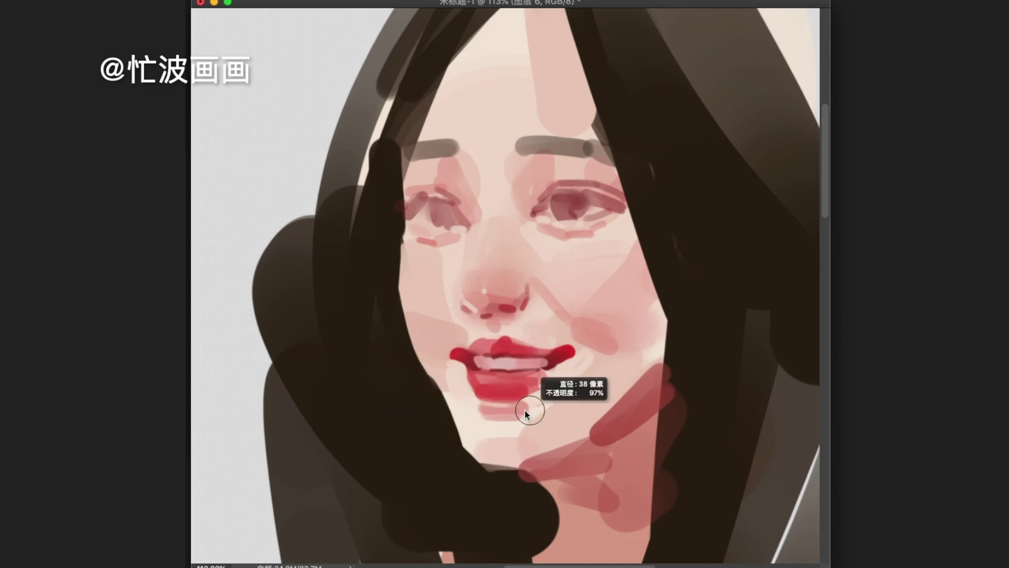
Step: Blend the smile-line blush softly into the near cheek
{"action": "scroll", "coordinate": [499, 423], "scroll_direction": "down", "scroll_amount": 3}
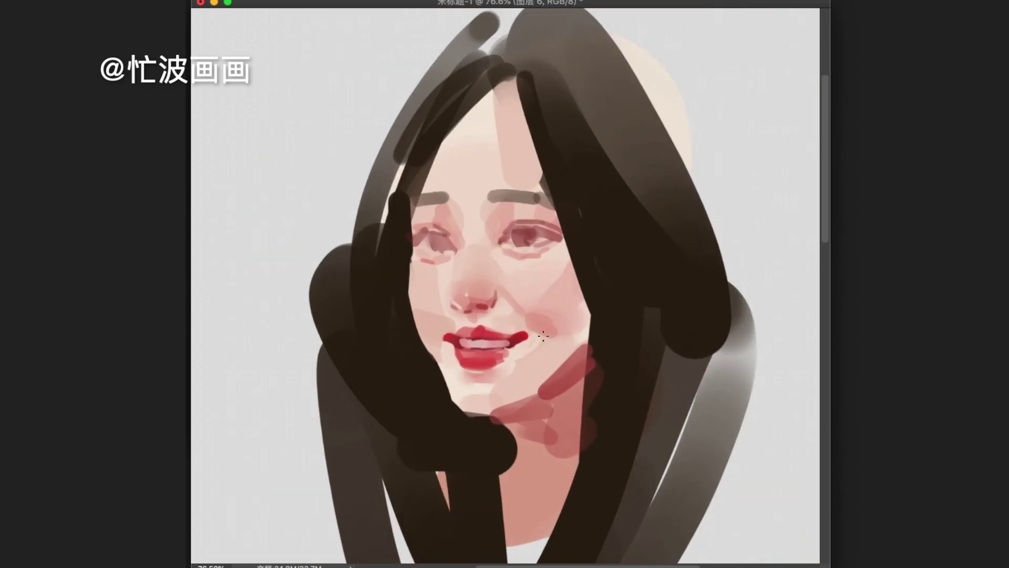
{"action": "left_click_drag", "start_coordinate": [538, 339], "coordinate": [554, 330]}
{"action": "scroll", "coordinate": [462, 260], "scroll_direction": "up", "scroll_amount": 2}
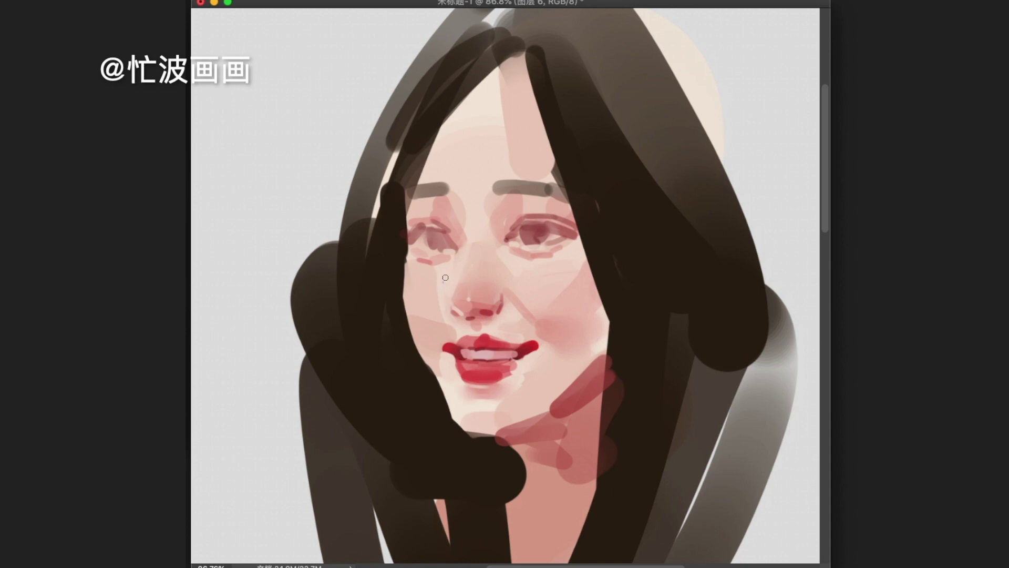
Step: Sample the pink beneath the far eyebrow and paint a soft patch above the brows with a larger brush
{"action": "left_click", "coordinate": [446, 201], "text": "alt"}
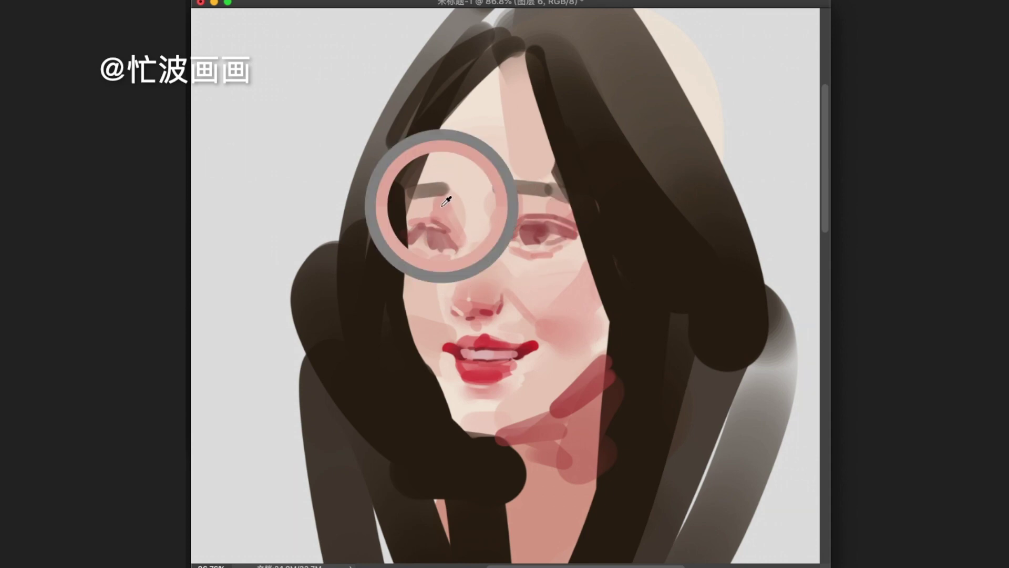
{"action": "key", "text": "bracketright"}
{"action": "key", "text": "bracketright"}
{"action": "key", "text": "bracketright"}
{"action": "left_click_drag", "start_coordinate": [452, 171], "coordinate": [491, 178]}
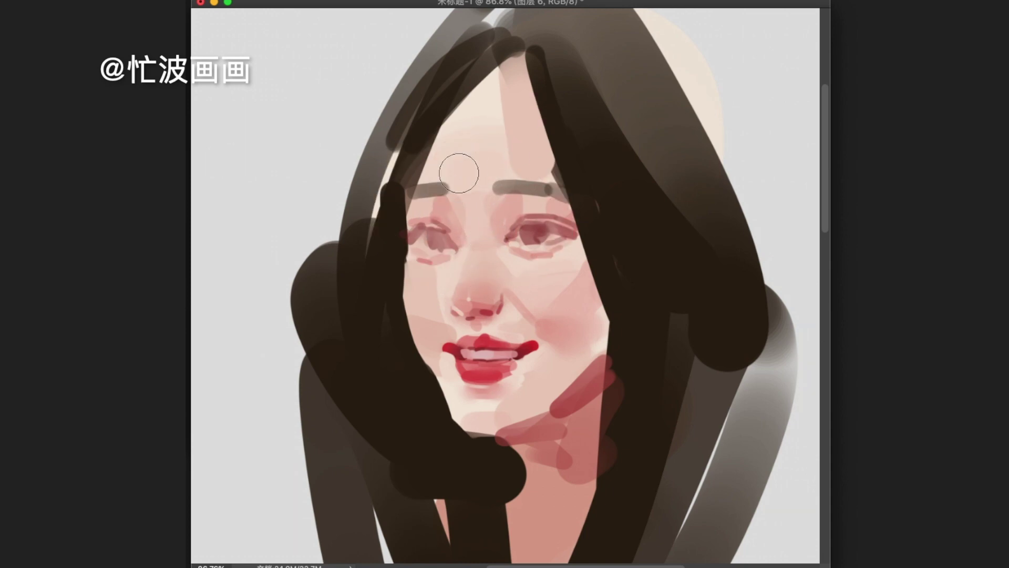
Step: Darken the upper lash line, iris and inner corner of the far eye with near-black strokes
{"action": "scroll", "coordinate": [444, 233], "scroll_direction": "up", "scroll_amount": 3}
{"action": "mouse_move", "coordinate": [396, 217]}
{"action": "left_mouse_down"}
{"action": "mouse_move", "coordinate": [426, 215]}
{"action": "mouse_move", "coordinate": [435, 237]}
{"action": "mouse_move", "coordinate": [400, 231]}
{"action": "mouse_move", "coordinate": [386, 247]}
{"action": "left_mouse_up"}
{"action": "key", "text": "bracketright"}
{"action": "key", "text": "bracketright"}
{"action": "key", "text": "bracketright"}
{"action": "left_click_drag", "start_coordinate": [457, 242], "coordinate": [446, 248]}
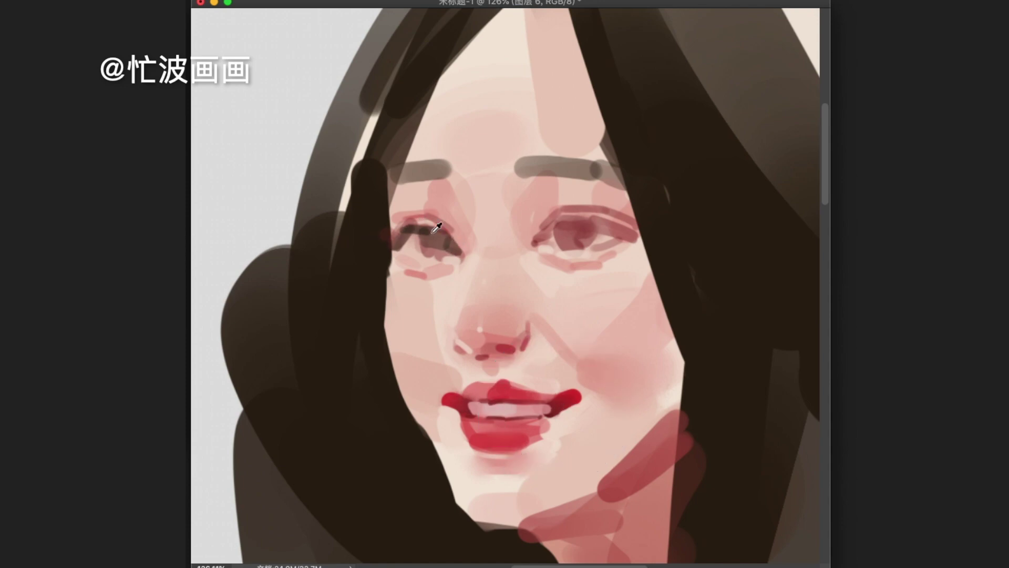
Step: Darken the near eye's upper lash line with a near-black stroke reaching its outer corner
{"action": "left_click_drag", "start_coordinate": [557, 229], "coordinate": [643, 229]}
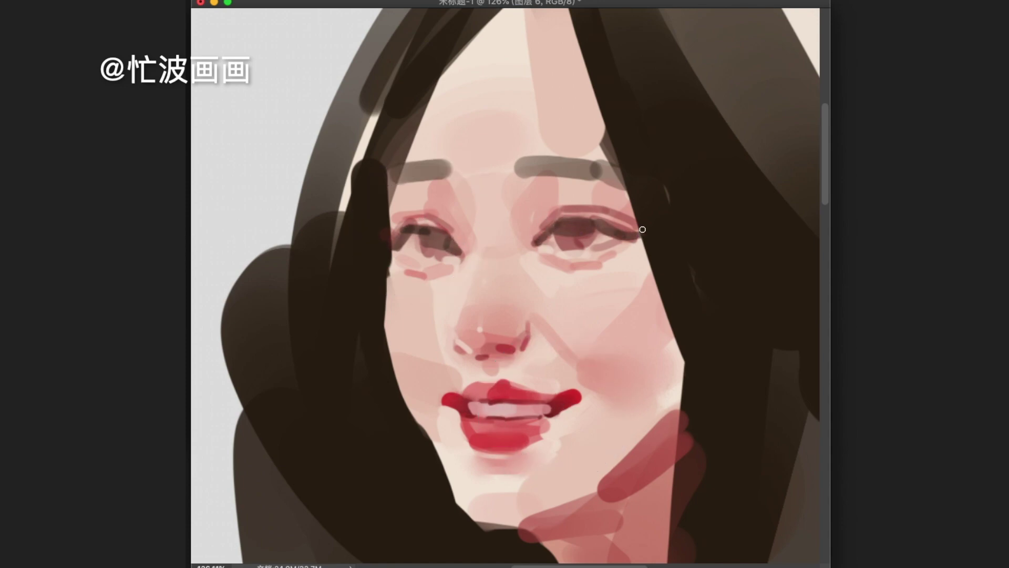
{"action": "left_click", "coordinate": [467, 341], "text": "alt"}
{"action": "scroll", "coordinate": [536, 370], "scroll_direction": "down", "scroll_amount": 5}
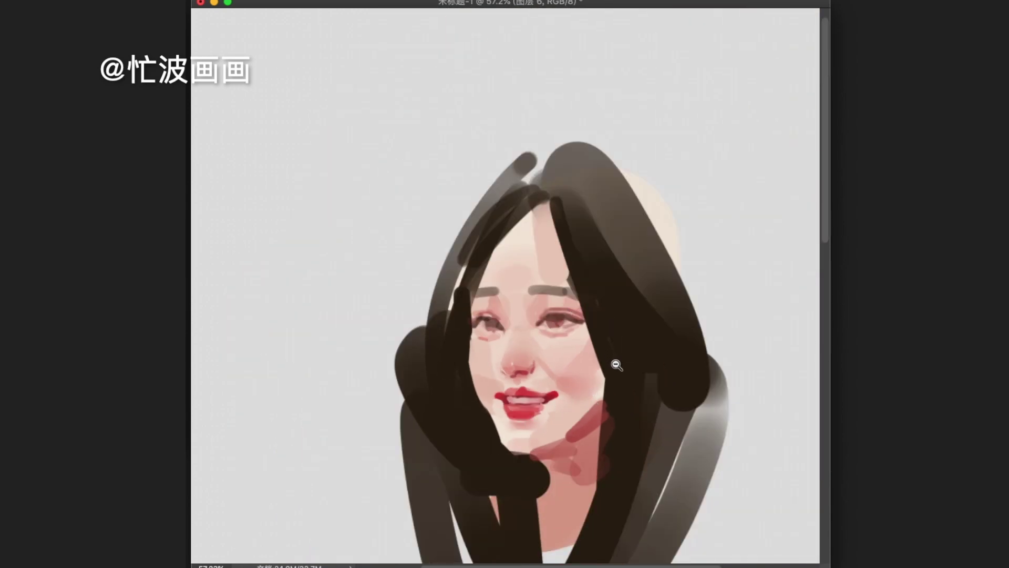
Step: Soften the hair edges beside the forehead, temple and neck with a speckled textured brush
{"action": "scroll", "coordinate": [585, 433], "scroll_direction": "up", "scroll_amount": 3}
{"action": "mouse_move", "coordinate": [528, 470]}
{"action": "left_mouse_down"}
{"action": "mouse_move", "coordinate": [518, 476]}
{"action": "mouse_move", "coordinate": [518, 530]}
{"action": "left_mouse_up"}
{"action": "left_click_drag", "start_coordinate": [518, 92], "coordinate": [552, 168]}
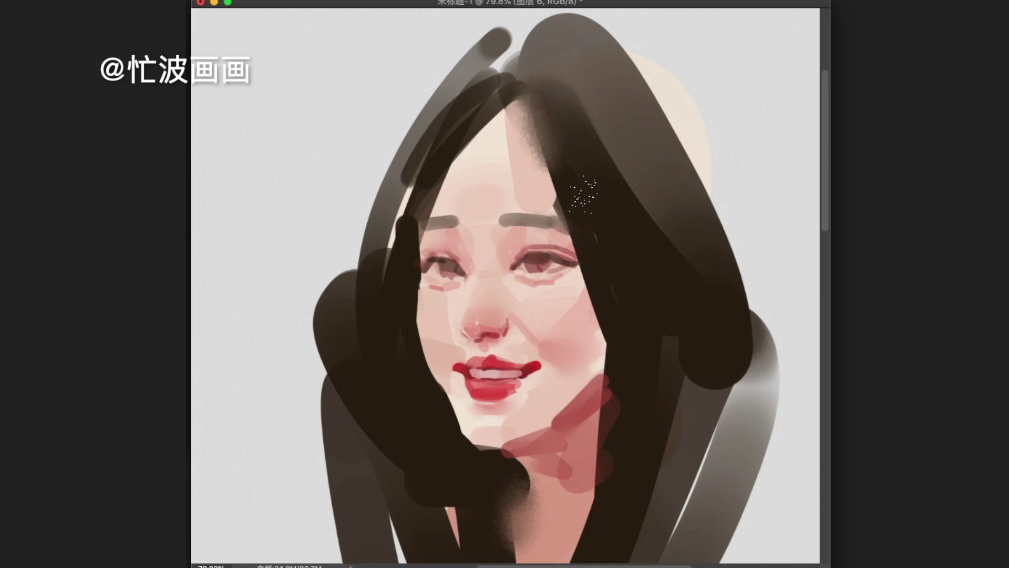
{"action": "left_click_drag", "start_coordinate": [430, 176], "coordinate": [406, 266]}
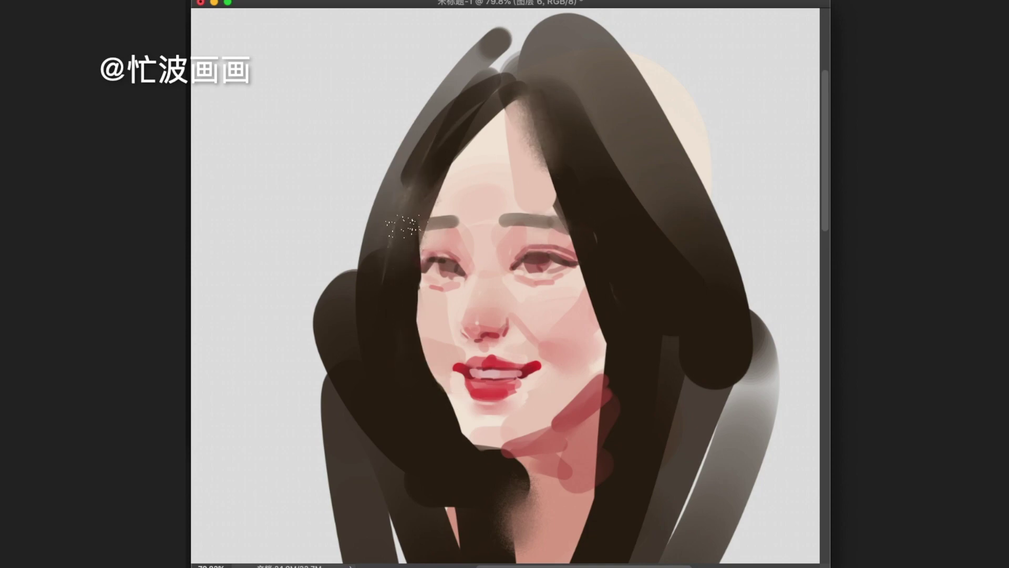
Step: Redden the upper eyelid creases of both eyes and darken both eyebrows with short near-black strokes
{"action": "scroll", "coordinate": [452, 276], "scroll_direction": "up", "scroll_amount": 3}
{"action": "mouse_move", "coordinate": [423, 247]}
{"action": "left_mouse_down"}
{"action": "mouse_move", "coordinate": [413, 258]}
{"action": "mouse_move", "coordinate": [467, 257]}
{"action": "left_mouse_up"}
{"action": "left_click_drag", "start_coordinate": [543, 258], "coordinate": [591, 234]}
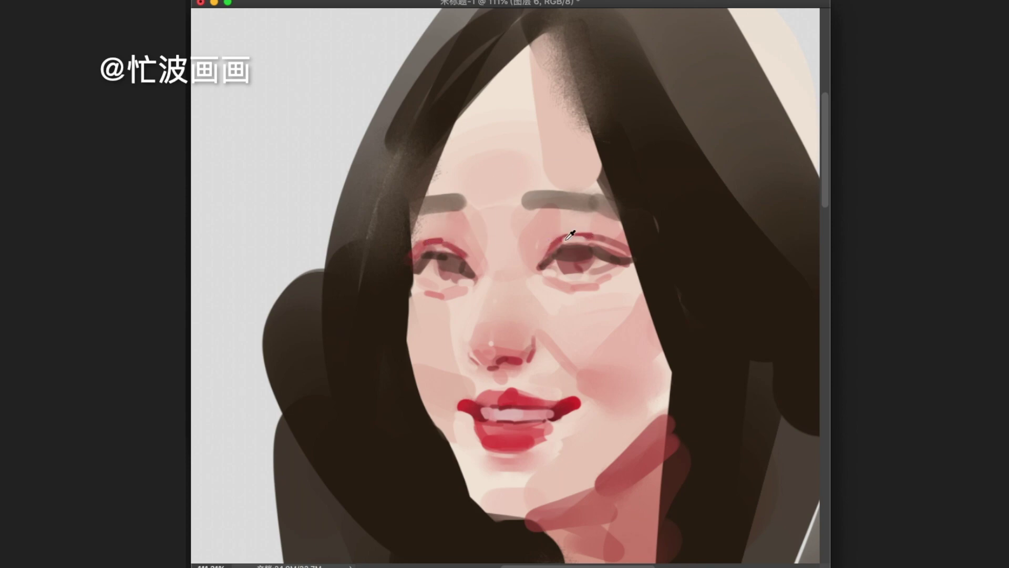
{"action": "left_click_drag", "start_coordinate": [537, 202], "coordinate": [607, 209]}
{"action": "left_click_drag", "start_coordinate": [413, 209], "coordinate": [458, 201]}
Step: Blend the red jaw shadow softly into the near cheek and neck with a large brush
{"action": "left_click_drag", "start_coordinate": [603, 225], "coordinate": [639, 299]}
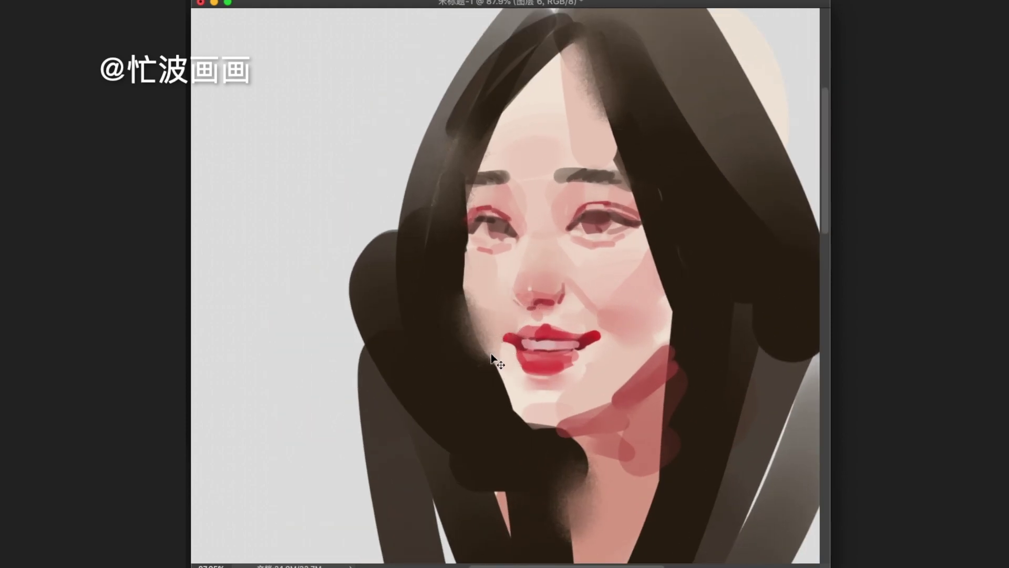
{"action": "mouse_move", "coordinate": [441, 289]}
{"action": "left_mouse_down"}
{"action": "mouse_move", "coordinate": [368, 290]}
{"action": "mouse_move", "coordinate": [637, 292]}
{"action": "mouse_move", "coordinate": [575, 168]}
{"action": "mouse_move", "coordinate": [530, 236]}
{"action": "left_mouse_up"}
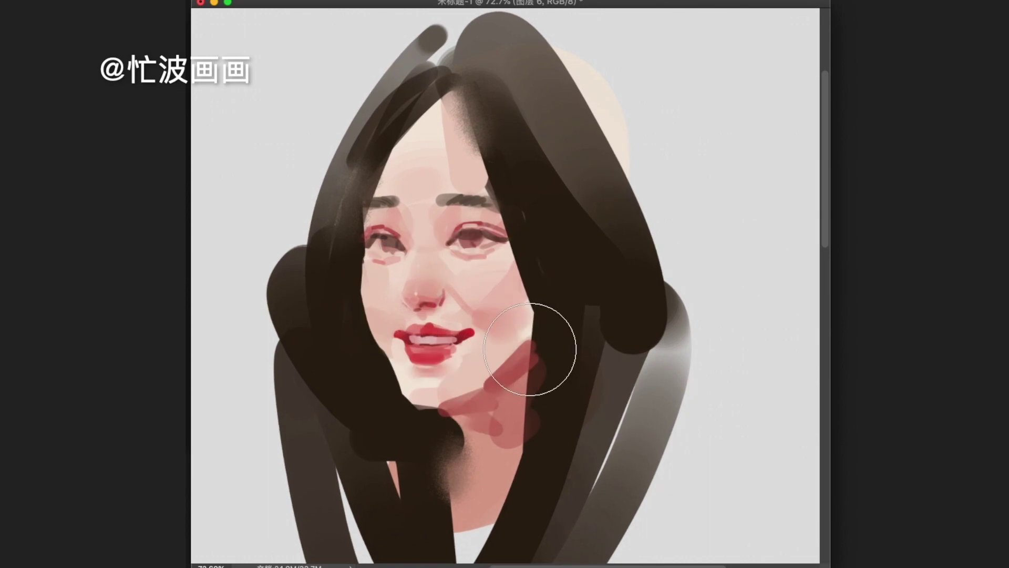
{"action": "left_click_drag", "start_coordinate": [531, 356], "coordinate": [573, 299]}
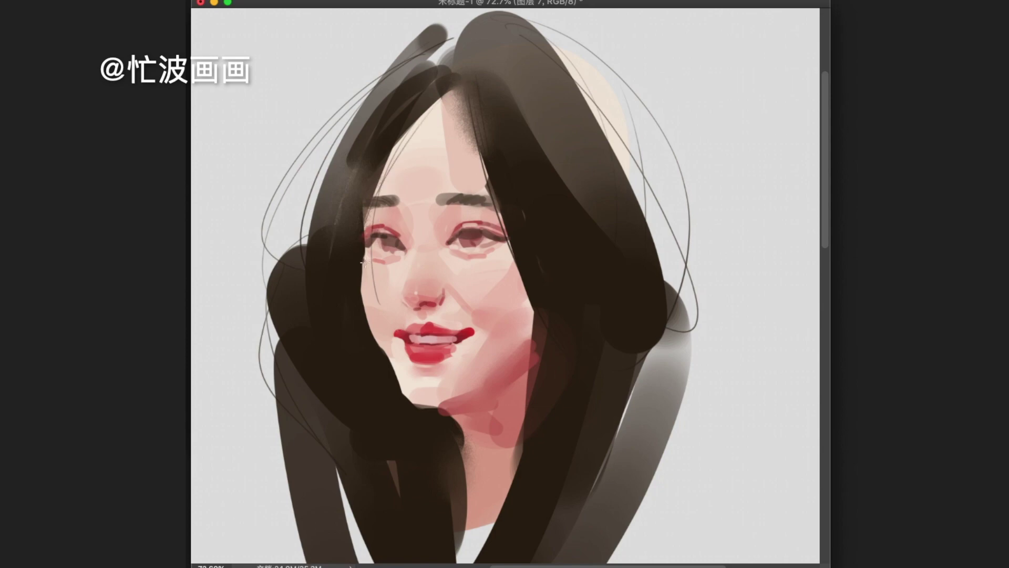
Step: Draw long, thin flowing strands through the hair on both sides of the face on layer 图层 7
{"action": "left_click_drag", "start_coordinate": [332, 325], "coordinate": [378, 463]}
{"action": "left_click_drag", "start_coordinate": [389, 326], "coordinate": [424, 478]}
{"action": "left_click_drag", "start_coordinate": [614, 247], "coordinate": [599, 436]}
{"action": "left_click_drag", "start_coordinate": [594, 289], "coordinate": [591, 426]}
{"action": "left_click_drag", "start_coordinate": [631, 157], "coordinate": [651, 433]}
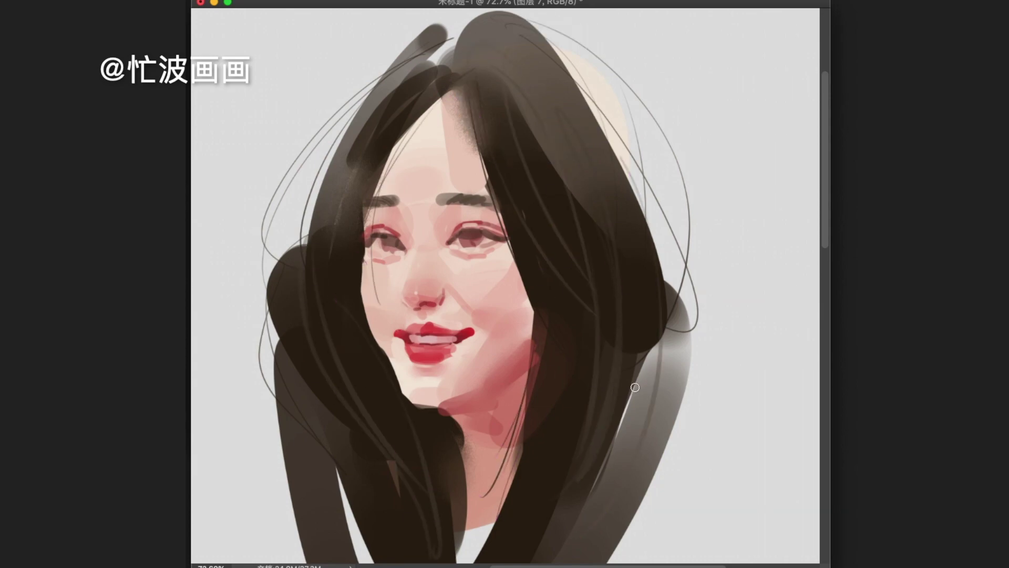
{"action": "left_click_drag", "start_coordinate": [667, 292], "coordinate": [663, 488]}
Step: Erase the bulging outer hair on the far side on layer 图层 6 to slim the silhouette
{"action": "key", "text": "v"}
{"action": "key", "text": "e"}
{"action": "mouse_move", "coordinate": [291, 294]}
{"action": "left_mouse_down"}
{"action": "mouse_move", "coordinate": [237, 281]}
{"action": "mouse_move", "coordinate": [244, 236]}
{"action": "mouse_move", "coordinate": [284, 211]}
{"action": "left_mouse_up"}
{"action": "scroll", "coordinate": [573, 378], "scroll_direction": "down", "scroll_amount": 3}
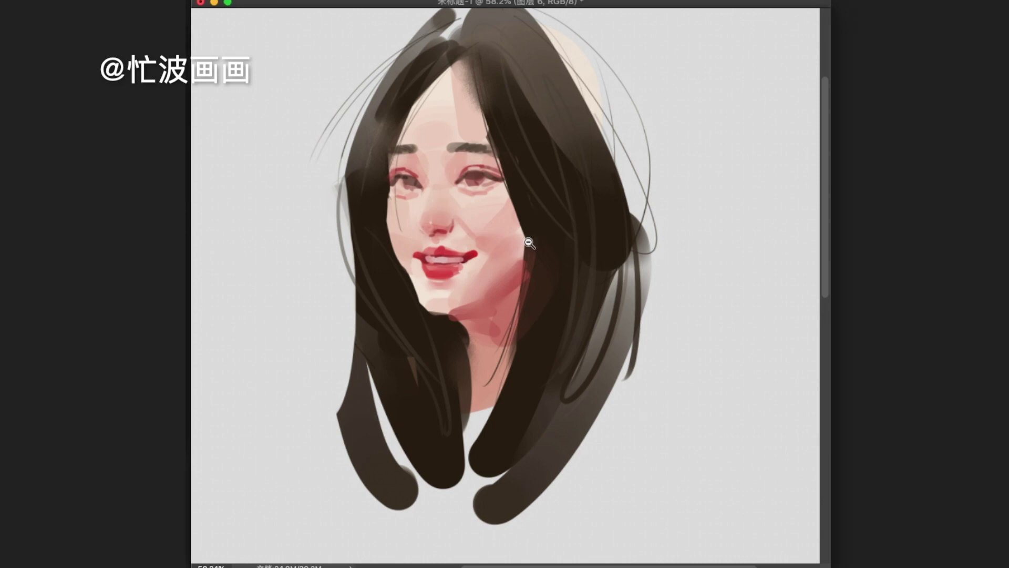
Step: Paint dark hair over the near cheek's edge and jaw, and flip the canvas horizontally
{"action": "key", "text": "b"}
{"action": "mouse_move", "coordinate": [524, 270]}
{"action": "left_mouse_down"}
{"action": "mouse_move", "coordinate": [489, 296]}
{"action": "mouse_move", "coordinate": [506, 293]}
{"action": "left_mouse_up"}
{"action": "left_click_drag", "start_coordinate": [538, 254], "coordinate": [531, 233]}
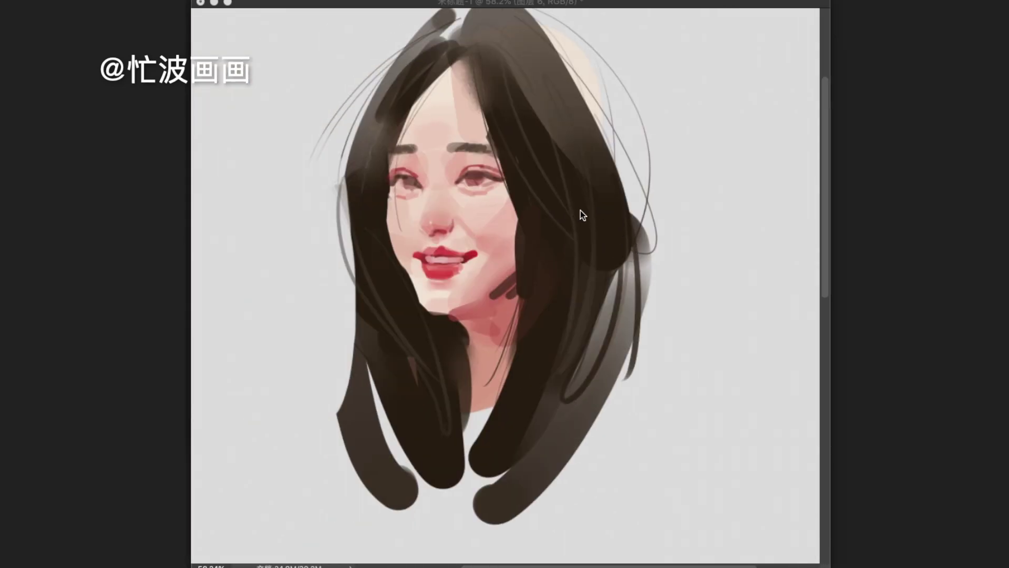
{"action": "key", "text": "ctrl+shift+h"}
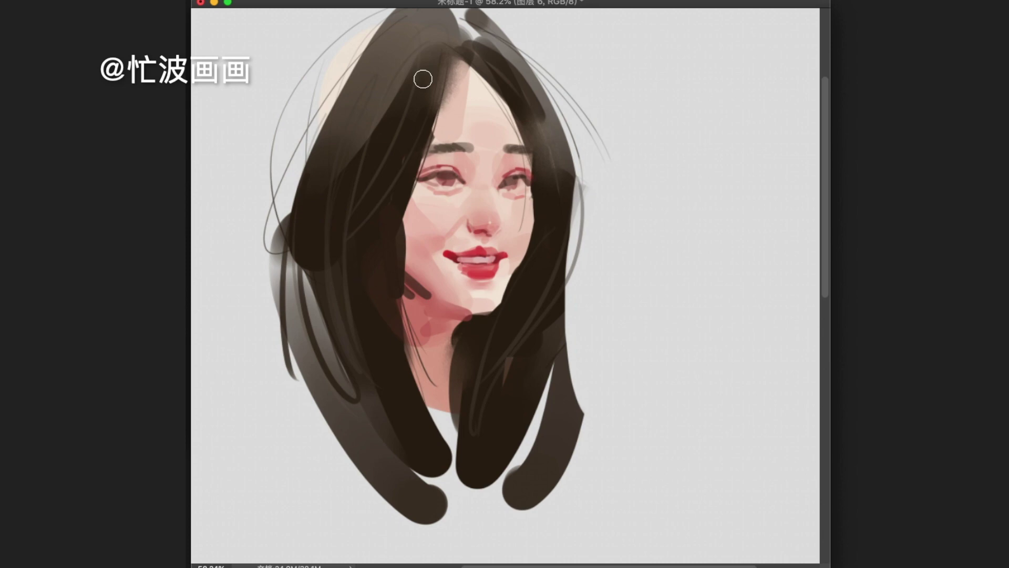
Step: Reshape the lower hair with dark locks that curl outward over both shoulders
{"action": "mouse_move", "coordinate": [312, 261]}
{"action": "left_mouse_down"}
{"action": "mouse_move", "coordinate": [329, 317]}
{"action": "mouse_move", "coordinate": [349, 286]}
{"action": "left_mouse_up"}
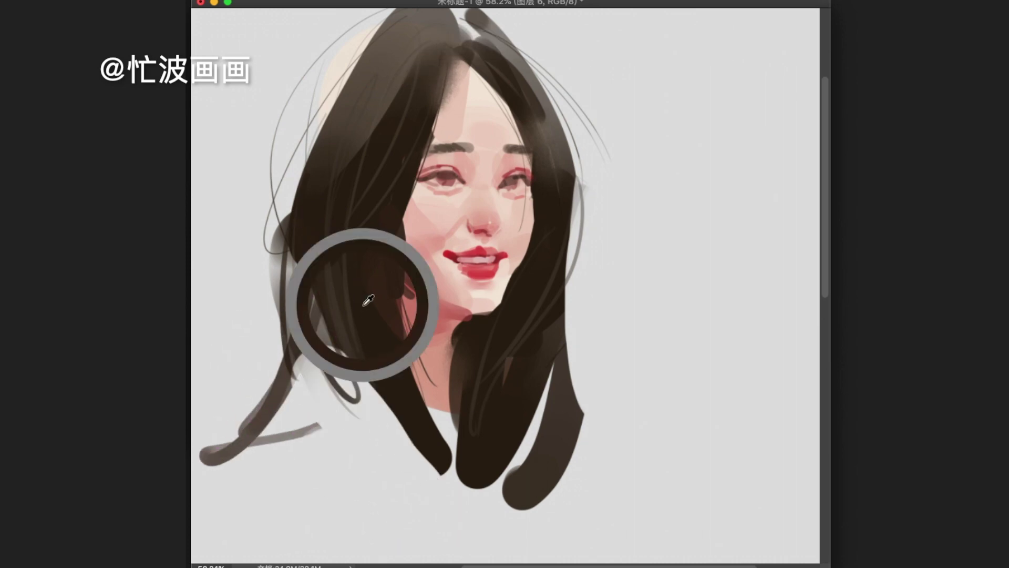
{"action": "mouse_move", "coordinate": [317, 203]}
{"action": "left_mouse_down"}
{"action": "mouse_move", "coordinate": [231, 447]}
{"action": "mouse_move", "coordinate": [282, 468]}
{"action": "mouse_move", "coordinate": [331, 352]}
{"action": "left_mouse_up"}
{"action": "mouse_move", "coordinate": [529, 388]}
{"action": "left_mouse_down"}
{"action": "mouse_move", "coordinate": [567, 498]}
{"action": "mouse_move", "coordinate": [522, 347]}
{"action": "mouse_move", "coordinate": [568, 349]}
{"action": "mouse_move", "coordinate": [379, 373]}
{"action": "mouse_move", "coordinate": [558, 304]}
{"action": "mouse_move", "coordinate": [588, 547]}
{"action": "left_mouse_up"}
{"action": "mouse_move", "coordinate": [554, 279]}
{"action": "left_mouse_down"}
{"action": "mouse_move", "coordinate": [572, 365]}
{"action": "mouse_move", "coordinate": [531, 454]}
{"action": "left_mouse_up"}
Step: Trim the top of the hair into a rounder crown using a larger brush size
{"action": "scroll", "coordinate": [405, 45], "scroll_direction": "up", "scroll_amount": 3}
{"action": "key", "text": "bracketright"}
{"action": "key", "text": "bracketright"}
{"action": "key", "text": "bracketright"}
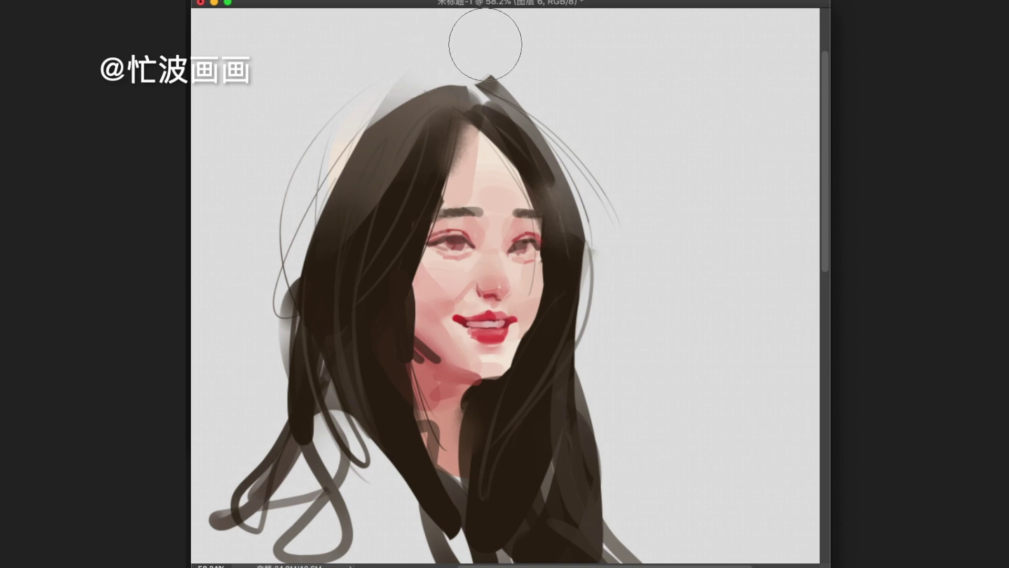
Step: Refine the contour of the far cheek and chin against the dark hair
{"action": "scroll", "coordinate": [523, 354], "scroll_direction": "up", "scroll_amount": 2}
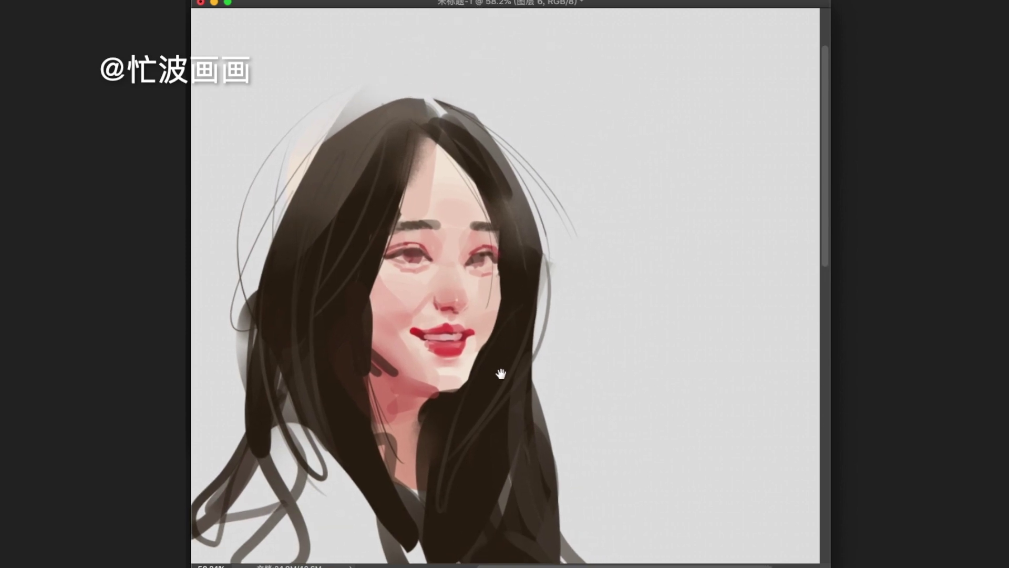
{"action": "scroll", "coordinate": [504, 333], "scroll_direction": "up", "scroll_amount": 2}
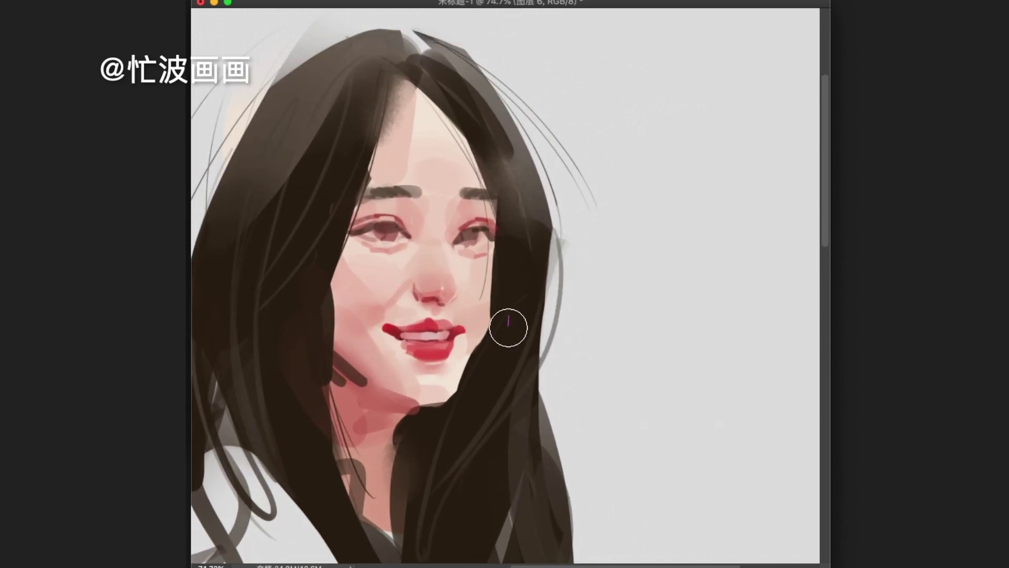
{"action": "left_click_drag", "start_coordinate": [436, 402], "coordinate": [453, 406]}
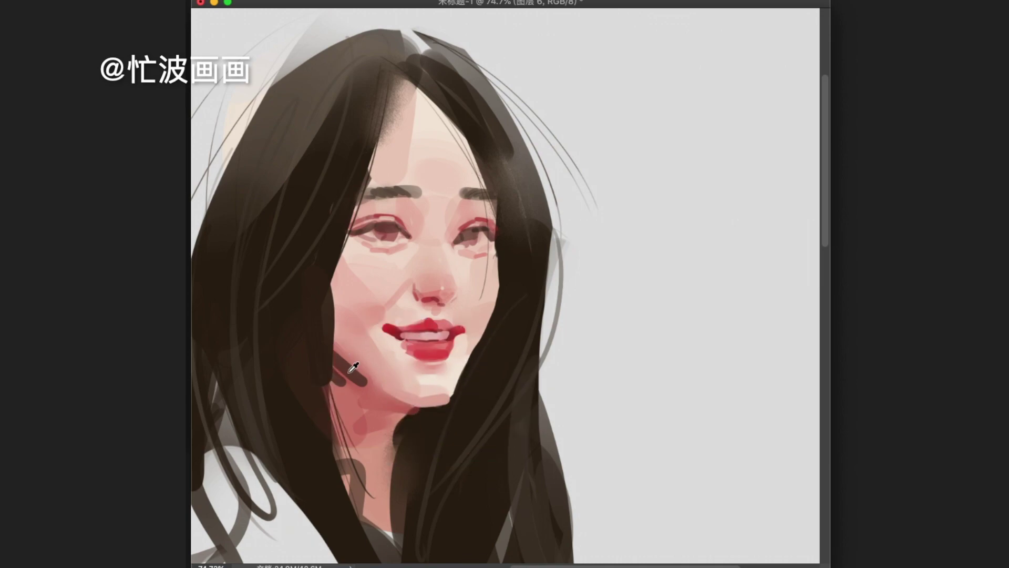
Step: Dot small white highlights in the irises with a fine 4-pixel brush at full hardness
{"action": "scroll", "coordinate": [333, 173], "scroll_direction": "up", "scroll_amount": 3}
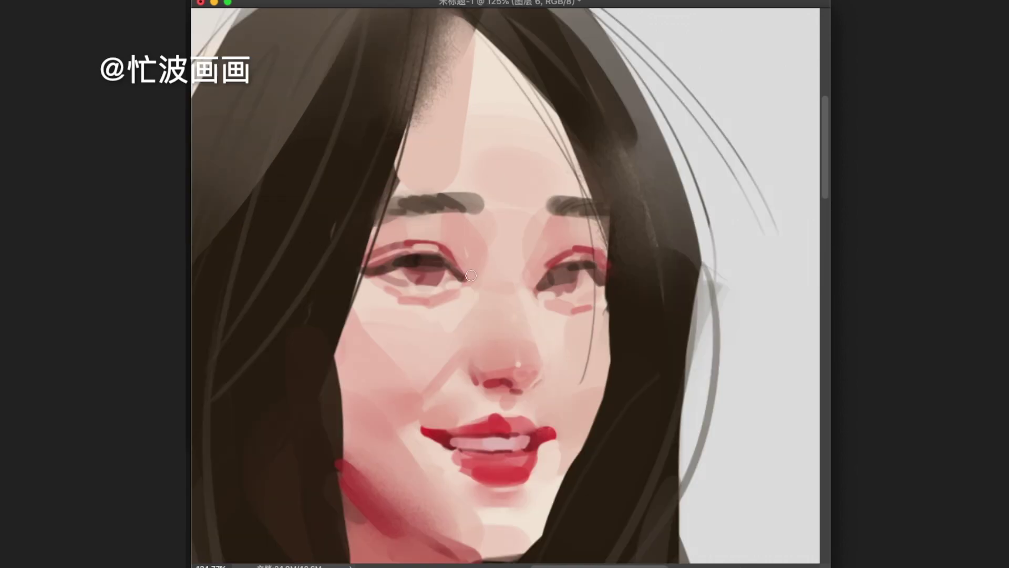
{"action": "left_click", "coordinate": [443, 266], "text": "ctrl+alt+super"}
{"action": "left_click", "coordinate": [426, 270], "text": "ctrl+alt"}
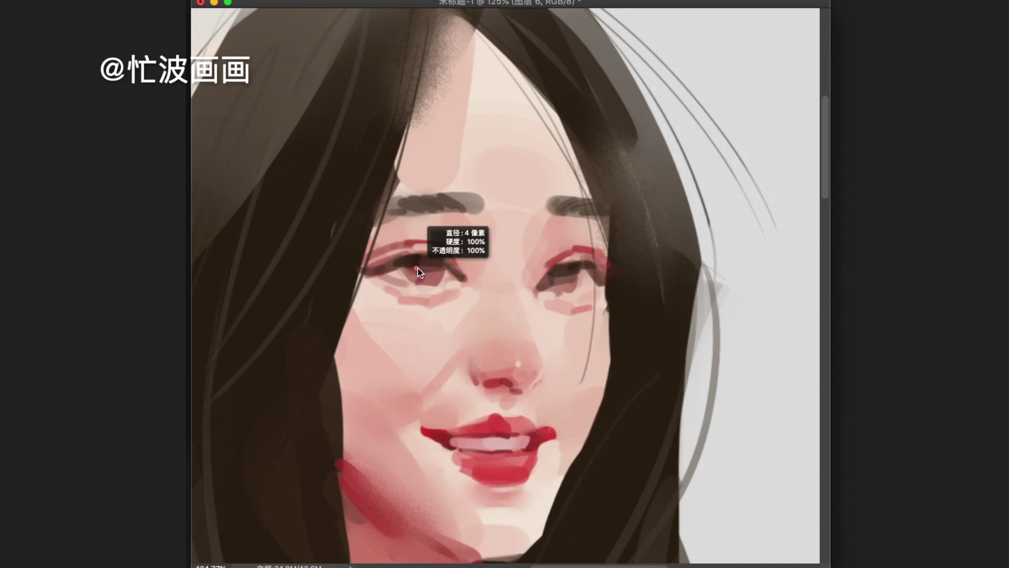
{"action": "left_click", "coordinate": [415, 265]}
{"action": "left_click", "coordinate": [420, 268], "text": "ctrl+alt"}
{"action": "left_click", "coordinate": [425, 266]}
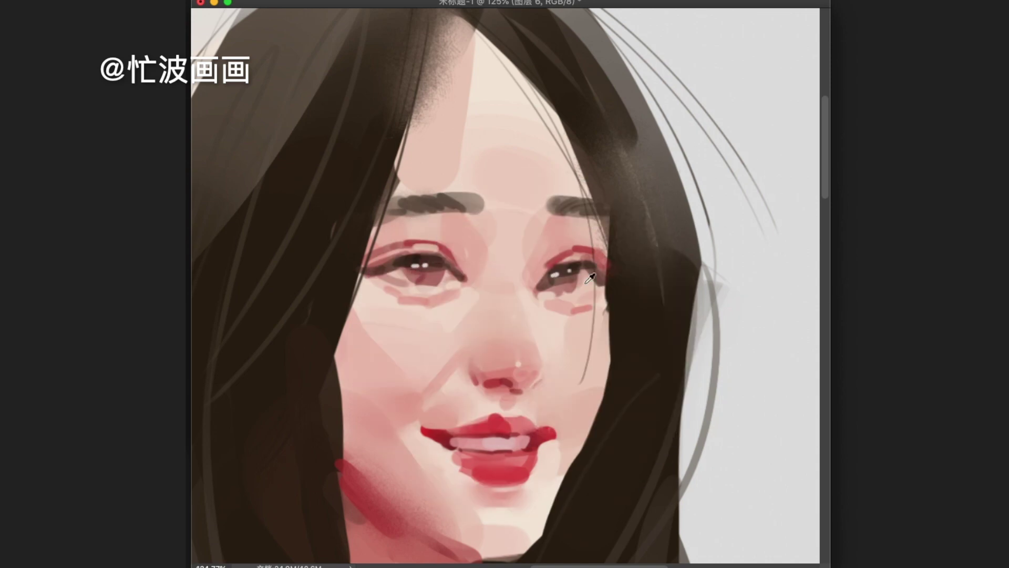
Step: Define the near nostril and the underside of the nose with small dark red strokes
{"action": "left_click_drag", "start_coordinate": [550, 295], "coordinate": [536, 347]}
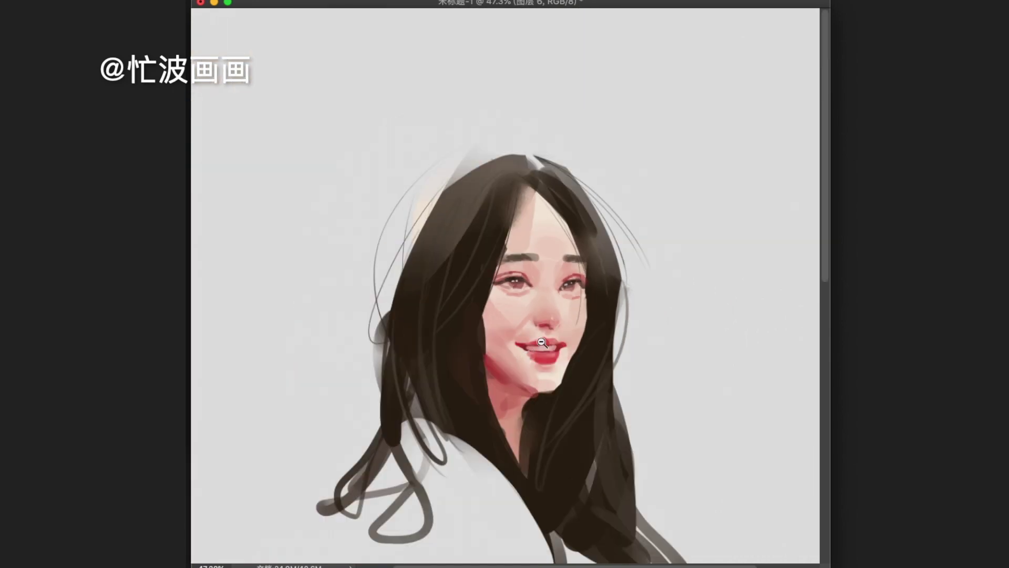
{"action": "left_click_drag", "start_coordinate": [624, 334], "coordinate": [651, 336]}
{"action": "left_click", "coordinate": [462, 361], "text": "ctrl+alt"}
{"action": "left_click_drag", "start_coordinate": [483, 287], "coordinate": [509, 287]}
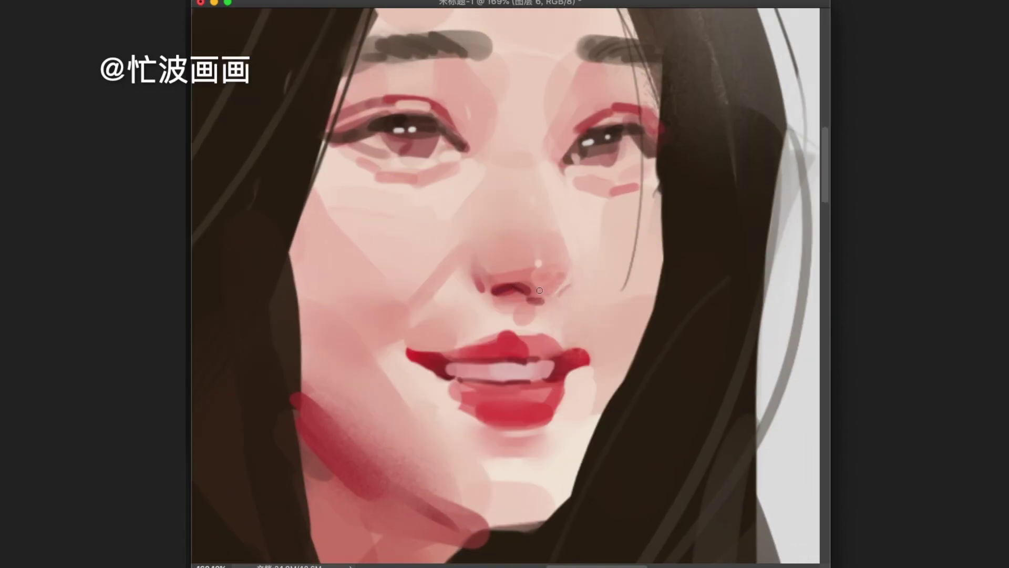
{"action": "mouse_move", "coordinate": [560, 306]}
{"action": "left_mouse_down"}
{"action": "mouse_move", "coordinate": [473, 294]}
{"action": "mouse_move", "coordinate": [637, 297]}
{"action": "left_mouse_up"}
{"action": "left_click_drag", "start_coordinate": [600, 396], "coordinate": [652, 395]}
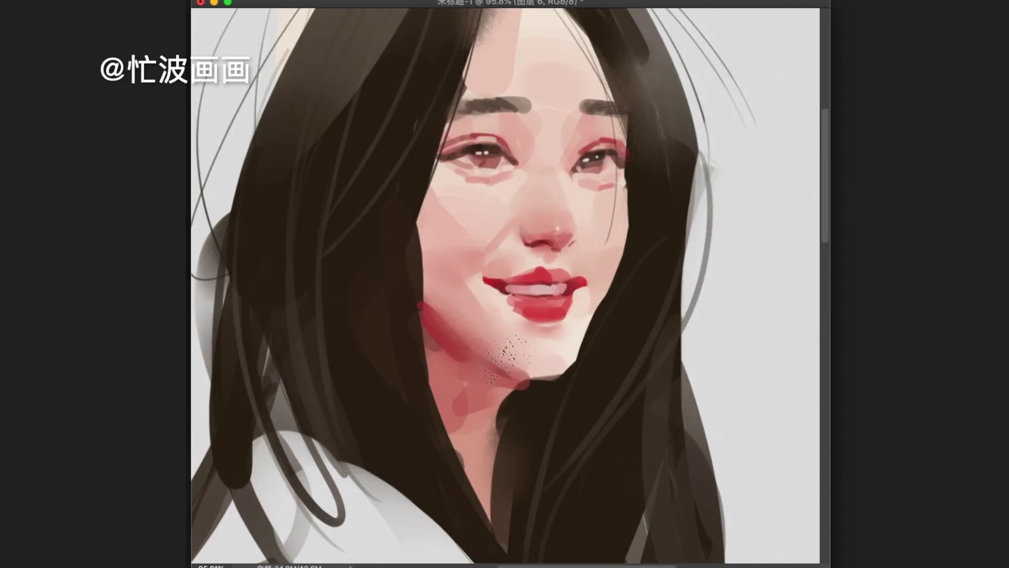
Step: Fill the gaps between the teeth and the mouth corners with near-black
{"action": "left_click_drag", "start_coordinate": [515, 298], "coordinate": [557, 298]}
{"action": "left_click_drag", "start_coordinate": [477, 277], "coordinate": [494, 290]}
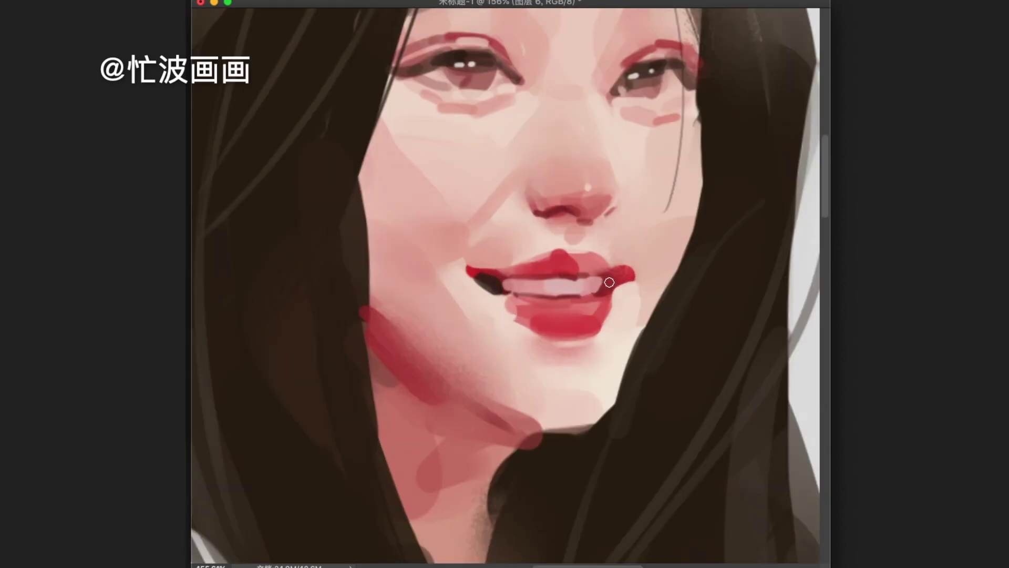
{"action": "left_click_drag", "start_coordinate": [611, 295], "coordinate": [557, 297]}
Step: Extend the neck's skin tone along the edge of the dark hair below the chin
{"action": "left_click_drag", "start_coordinate": [570, 337], "coordinate": [620, 337]}
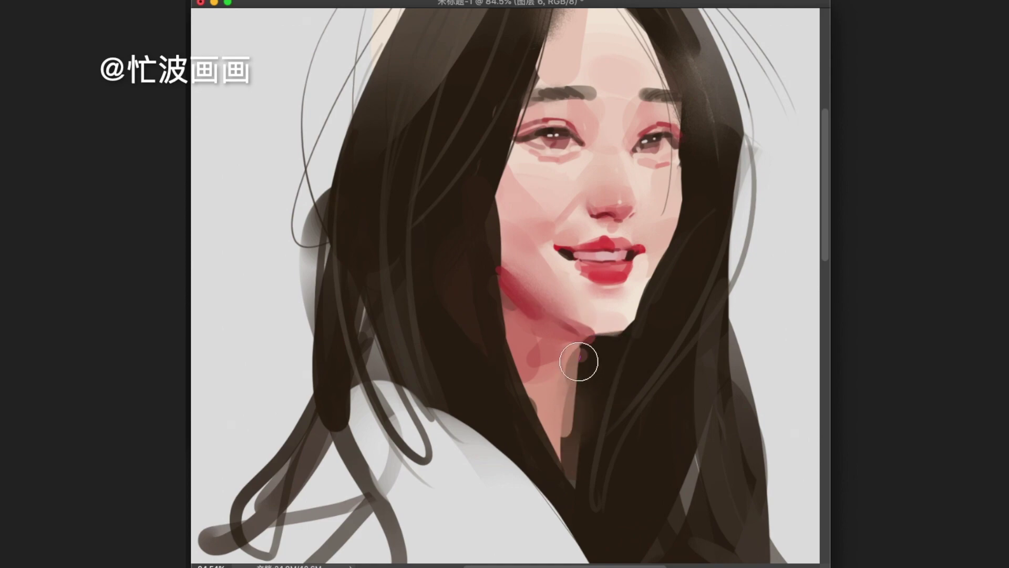
{"action": "left_click_drag", "start_coordinate": [565, 399], "coordinate": [518, 399]}
{"action": "left_click", "coordinate": [613, 386], "text": "alt"}
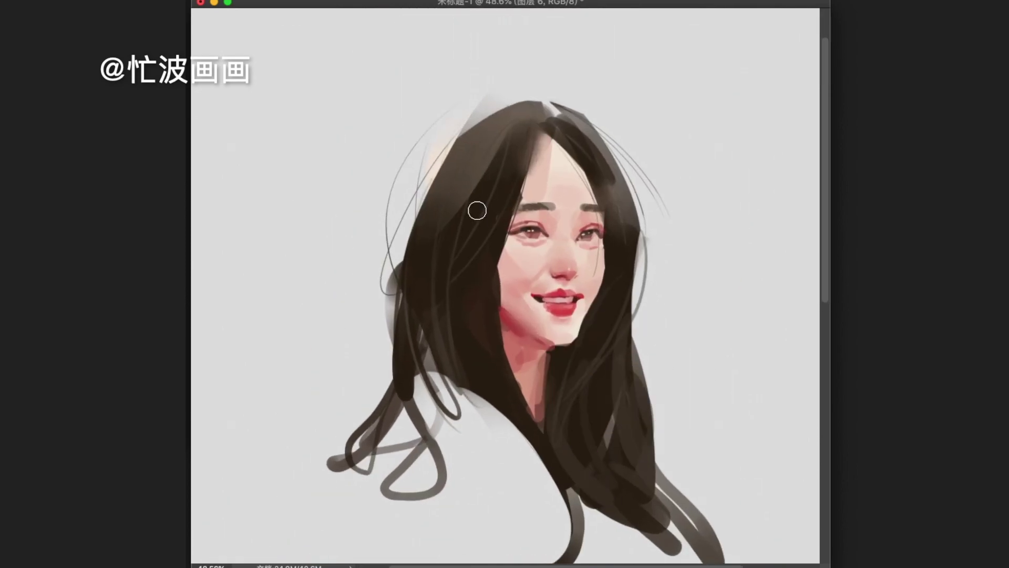
Step: Show the interface panels, sample reddish pinks from the neck and deepen the shadow beneath the jaw
{"action": "key", "text": "Tab"}
{"action": "left_click_drag", "start_coordinate": [476, 219], "coordinate": [506, 280]}
{"action": "left_click", "coordinate": [489, 256], "text": "alt"}
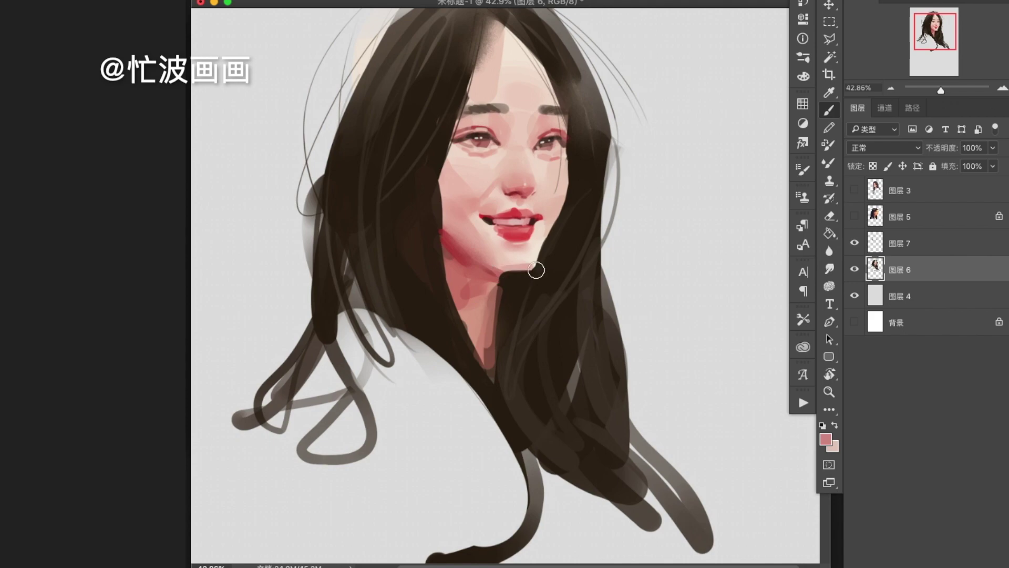
{"action": "left_click", "coordinate": [459, 255], "text": "alt"}
{"action": "left_click", "coordinate": [462, 266], "text": "alt"}
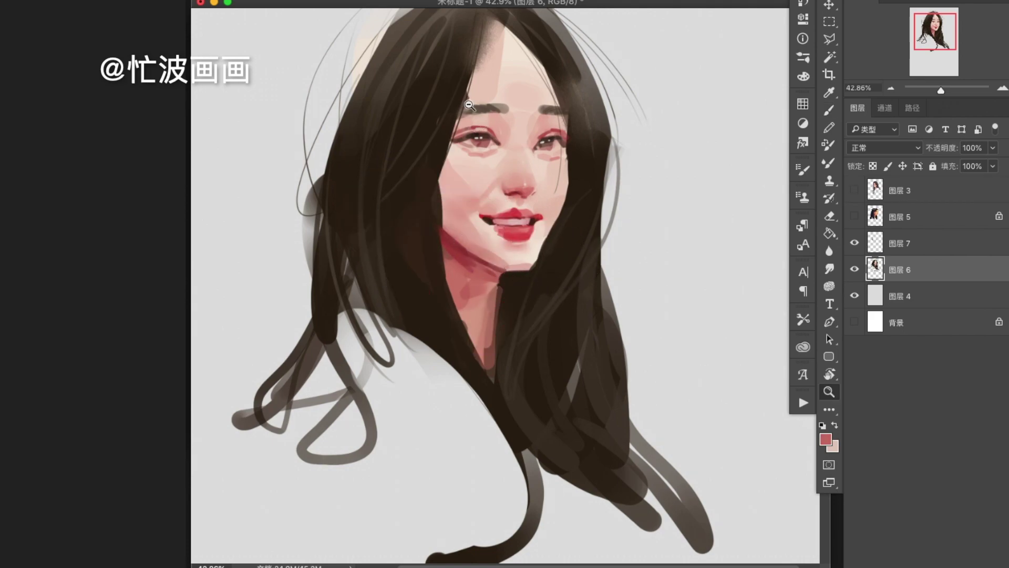
Step: Sample the lip red and brush a soft red tint over the outer corners of both eyes
{"action": "scroll", "coordinate": [477, 116], "scroll_direction": "up", "scroll_amount": 3}
{"action": "left_click", "coordinate": [523, 231], "text": "alt"}
{"action": "right_click", "coordinate": [500, 168]}
{"action": "key", "text": "Escape"}
{"action": "left_click_drag", "start_coordinate": [447, 134], "coordinate": [473, 132]}
{"action": "left_click_drag", "start_coordinate": [565, 142], "coordinate": [599, 141]}
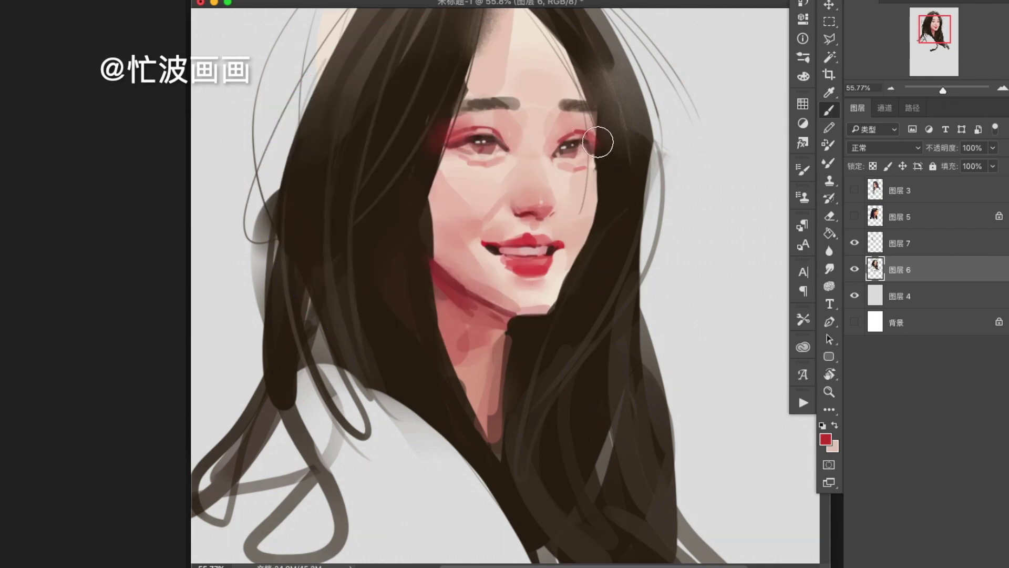
{"action": "right_click", "coordinate": [435, 153]}
{"action": "key", "text": "Escape"}
Step: Sample the eyelid red and refine the near eye's upper lid and crease
{"action": "scroll", "coordinate": [535, 125], "scroll_direction": "up", "scroll_amount": 3}
{"action": "right_click", "coordinate": [484, 131]}
{"action": "key", "text": "Escape"}
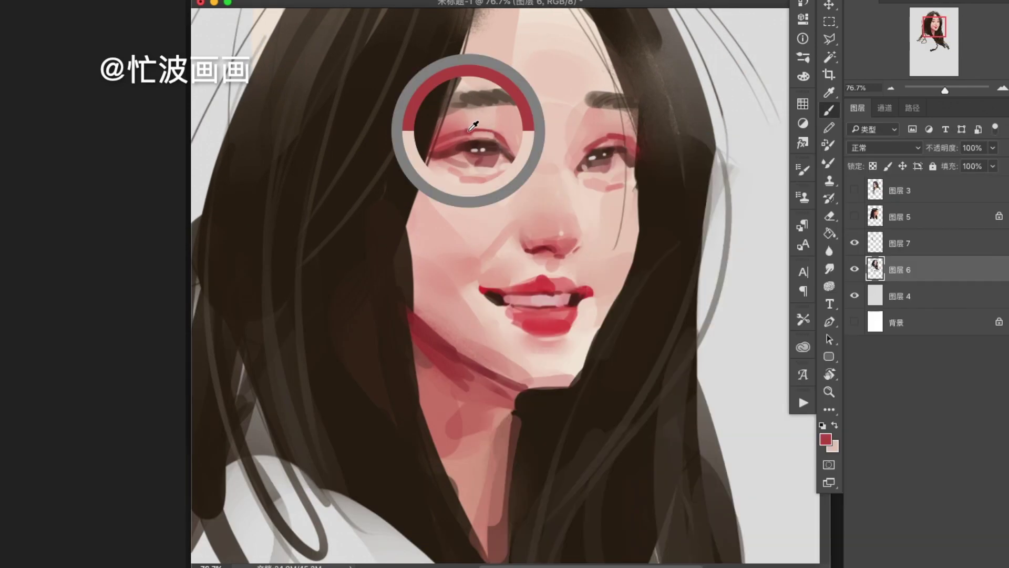
{"action": "right_click", "coordinate": [496, 157]}
{"action": "key", "text": "Escape"}
{"action": "scroll", "coordinate": [478, 142], "scroll_direction": "up", "scroll_amount": 1}
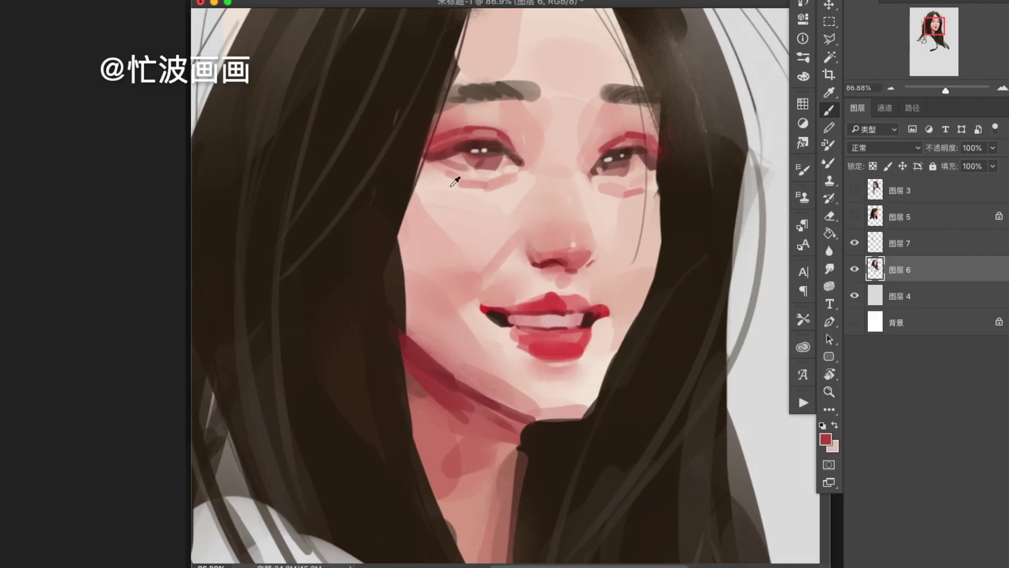
Step: Sample pinks around the far eye, paint a stroke from its inner corner toward the brow, and hide the interface panels
{"action": "left_click", "coordinate": [605, 140], "text": "alt"}
{"action": "left_click", "coordinate": [599, 149], "text": "alt"}
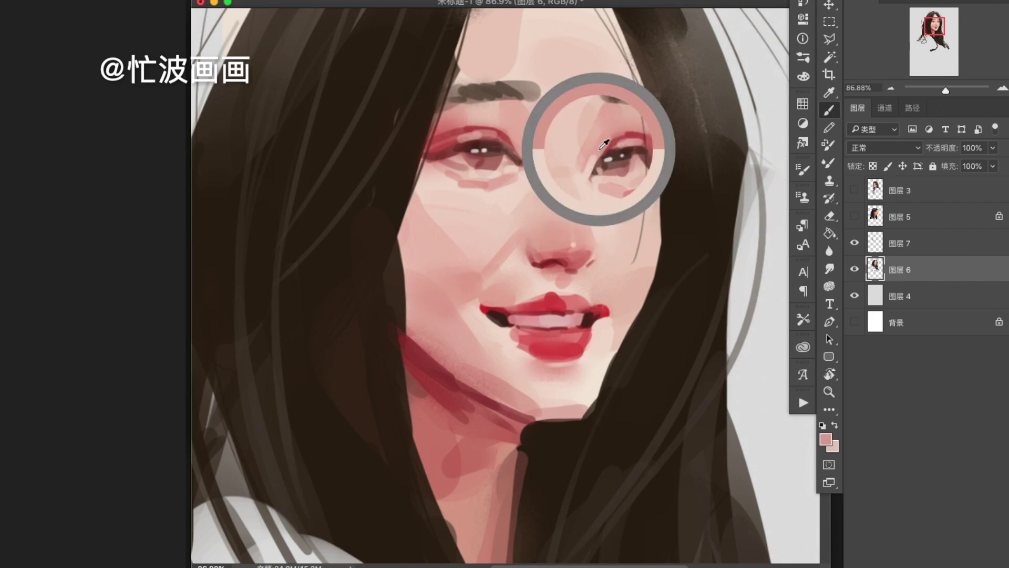
{"action": "key", "text": "z"}
{"action": "scroll", "coordinate": [617, 182], "scroll_direction": "down", "scroll_amount": 3}
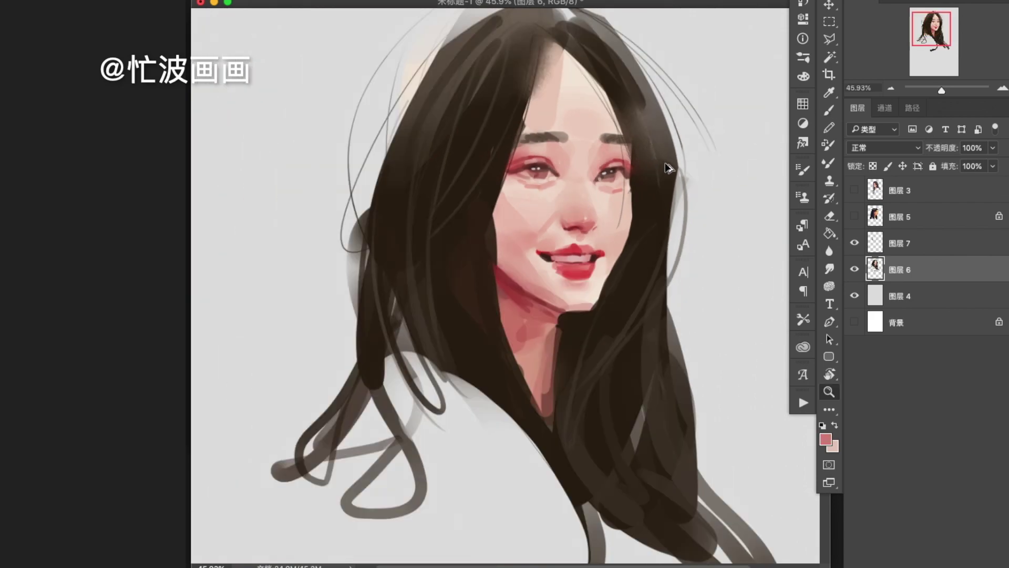
{"action": "scroll", "coordinate": [669, 166], "scroll_direction": "up", "scroll_amount": 3}
{"action": "scroll", "coordinate": [669, 162], "scroll_direction": "down", "scroll_amount": 3}
{"action": "scroll", "coordinate": [649, 172], "scroll_direction": "up", "scroll_amount": 3}
{"action": "key", "text": "b"}
{"action": "left_click_drag", "start_coordinate": [546, 201], "coordinate": [567, 160]}
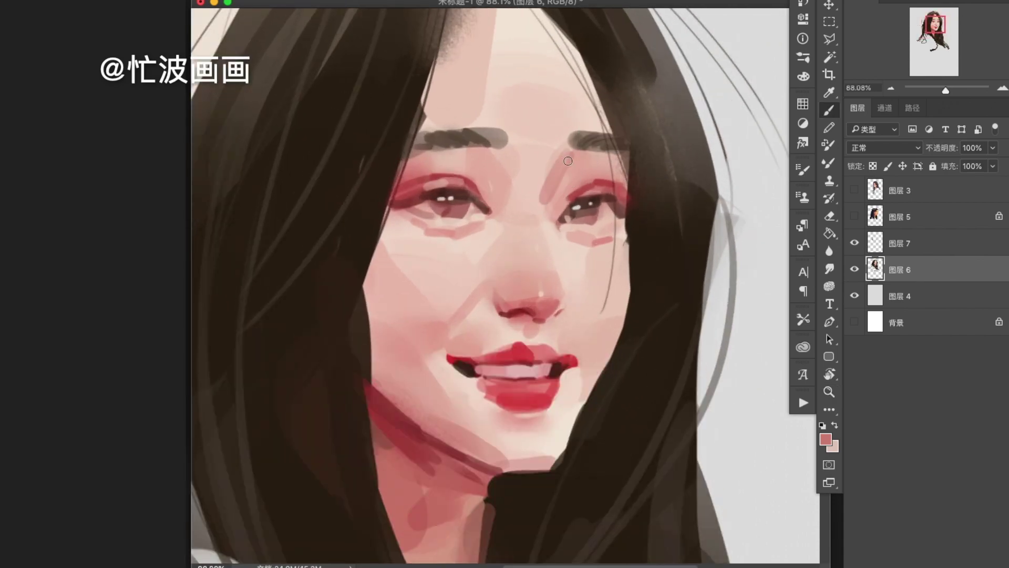
{"action": "left_click", "coordinate": [528, 173], "text": "alt"}
{"action": "left_click", "coordinate": [637, 174], "text": "alt"}
{"action": "key", "text": "Tab"}
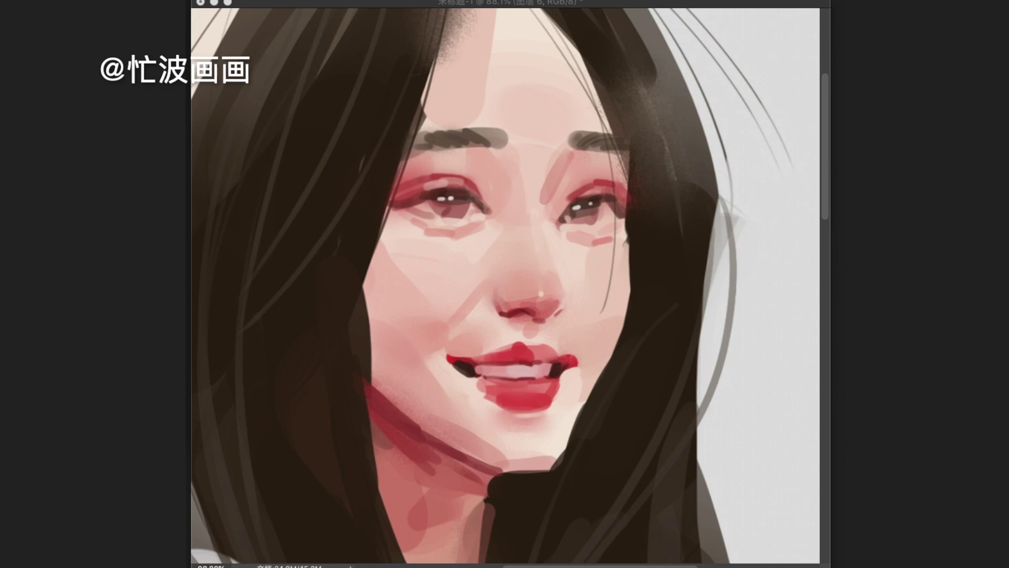
Step: Show the interface panels, sample a pink beside the nose and brush a smile-fold stroke on the far cheek
{"action": "key", "text": "Tab"}
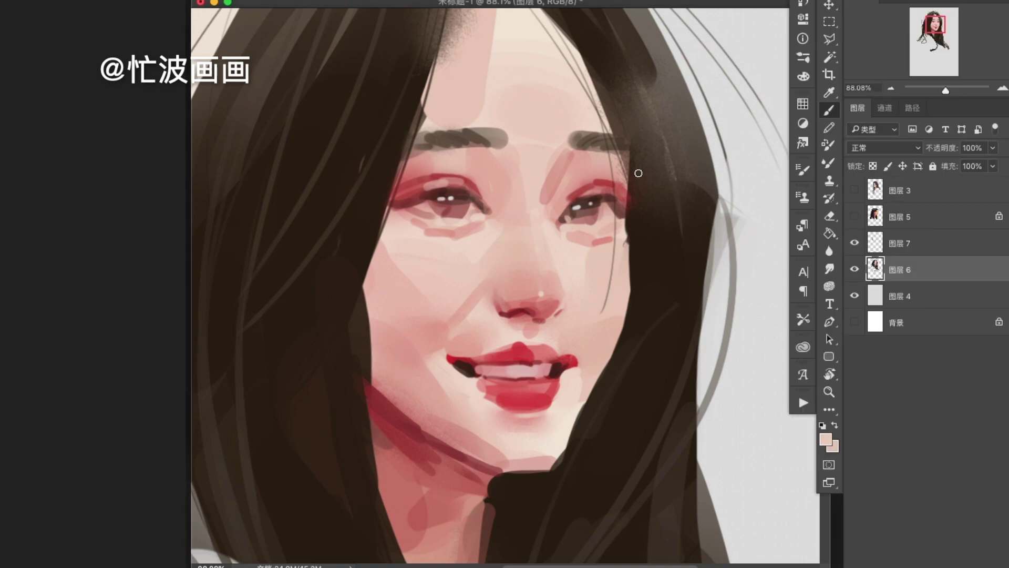
{"action": "key", "text": "z"}
{"action": "scroll", "coordinate": [607, 295], "scroll_direction": "down", "scroll_amount": 3}
{"action": "scroll", "coordinate": [652, 283], "scroll_direction": "up", "scroll_amount": 3}
{"action": "key", "text": "b"}
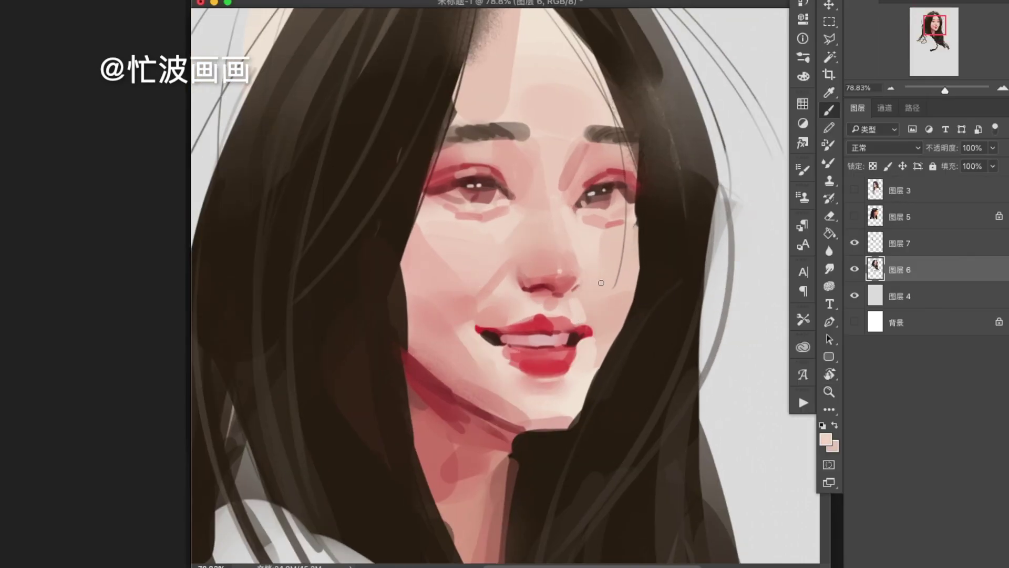
{"action": "left_click", "coordinate": [518, 244], "text": "alt"}
{"action": "left_click_drag", "start_coordinate": [598, 303], "coordinate": [590, 284]}
Step: Sample the reds and darks of the far eye and refine its upper lid and outer corner
{"action": "left_click", "coordinate": [608, 163], "text": "alt"}
{"action": "left_click_drag", "start_coordinate": [591, 169], "coordinate": [632, 171]}
{"action": "left_click", "coordinate": [610, 176], "text": "alt"}
{"action": "scroll", "coordinate": [605, 181], "scroll_direction": "up", "scroll_amount": 5}
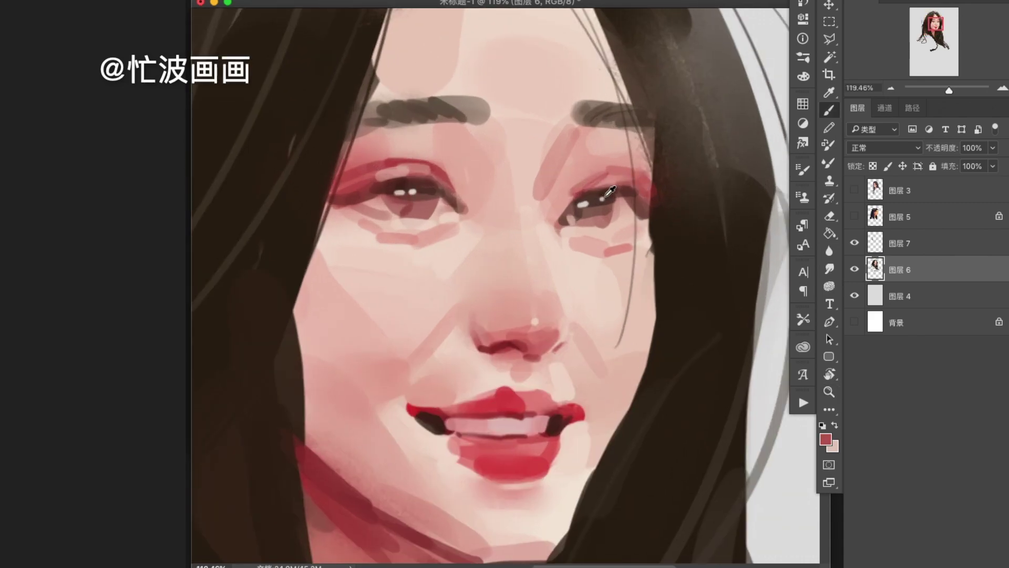
{"action": "mouse_move", "coordinate": [618, 187]}
{"action": "left_mouse_down"}
{"action": "mouse_move", "coordinate": [648, 200]}
{"action": "mouse_move", "coordinate": [633, 208]}
{"action": "left_mouse_up"}
Step: Add a new layer above 图层 6 and paint dark curved eyelashes on both eyes
{"action": "key", "text": "super+shift+alt+n"}
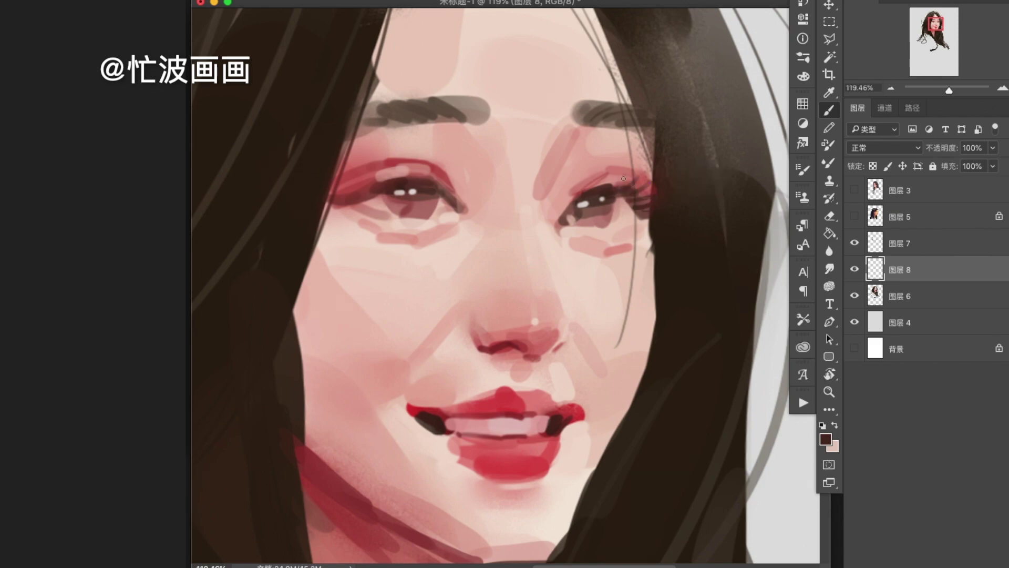
{"action": "scroll", "coordinate": [402, 172], "scroll_direction": "down", "scroll_amount": 5}
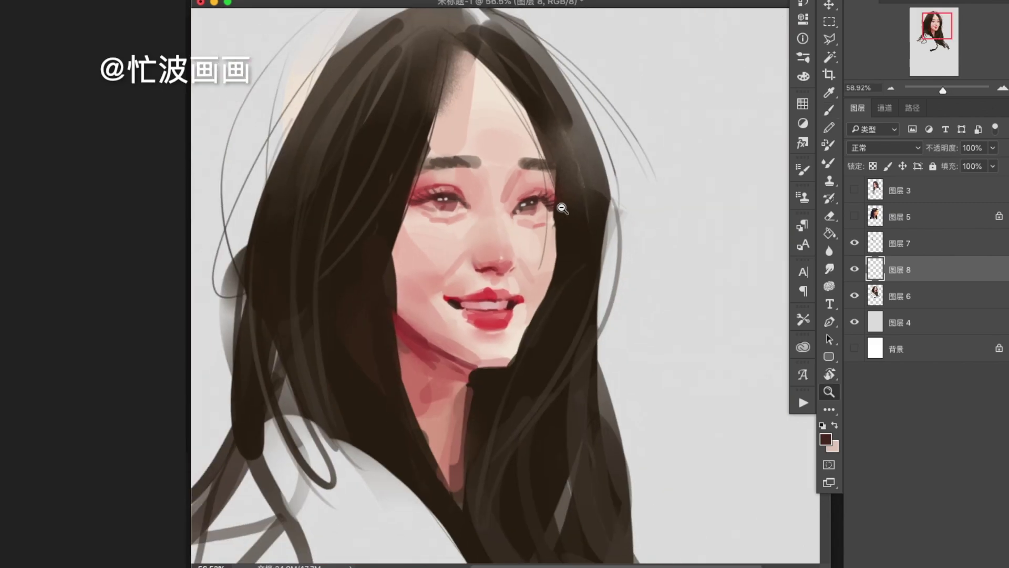
{"action": "scroll", "coordinate": [525, 210], "scroll_direction": "up", "scroll_amount": 5}
{"action": "left_click", "coordinate": [448, 419], "text": "alt"}
{"action": "left_click", "coordinate": [549, 200], "text": "alt"}
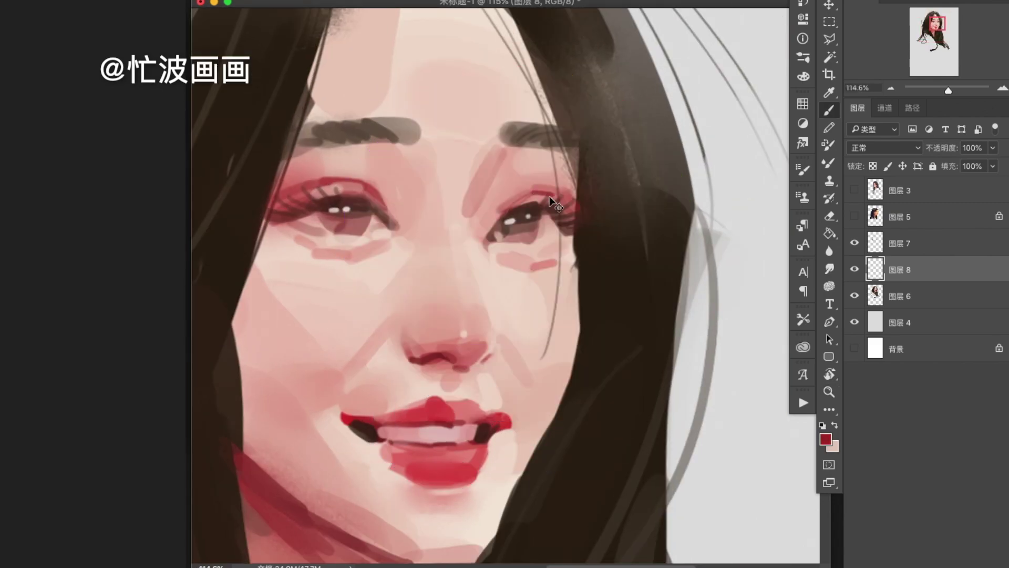
Step: On 图层 6, smudge the inner ends of the eyebrows into the surrounding skin
{"action": "scroll", "coordinate": [668, 247], "scroll_direction": "down", "scroll_amount": 2}
{"action": "key", "text": "alt+bracketleft"}
{"action": "key", "text": "r"}
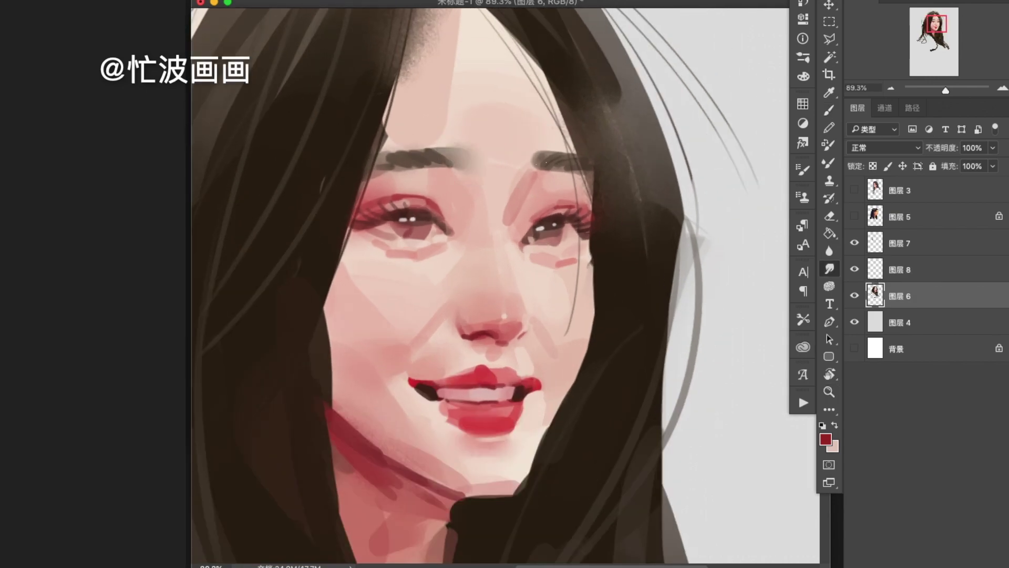
{"action": "scroll", "coordinate": [431, 141], "scroll_direction": "up", "scroll_amount": 3}
Step: Sample the eyebrow brown and draw fine hairs at the inner ends of both eyebrows
{"action": "key", "text": "b"}
{"action": "scroll", "coordinate": [513, 108], "scroll_direction": "down", "scroll_amount": 3}
{"action": "scroll", "coordinate": [457, 163], "scroll_direction": "up", "scroll_amount": 4}
{"action": "left_click", "coordinate": [462, 163], "text": "alt"}
{"action": "left_click_drag", "start_coordinate": [488, 150], "coordinate": [499, 187]}
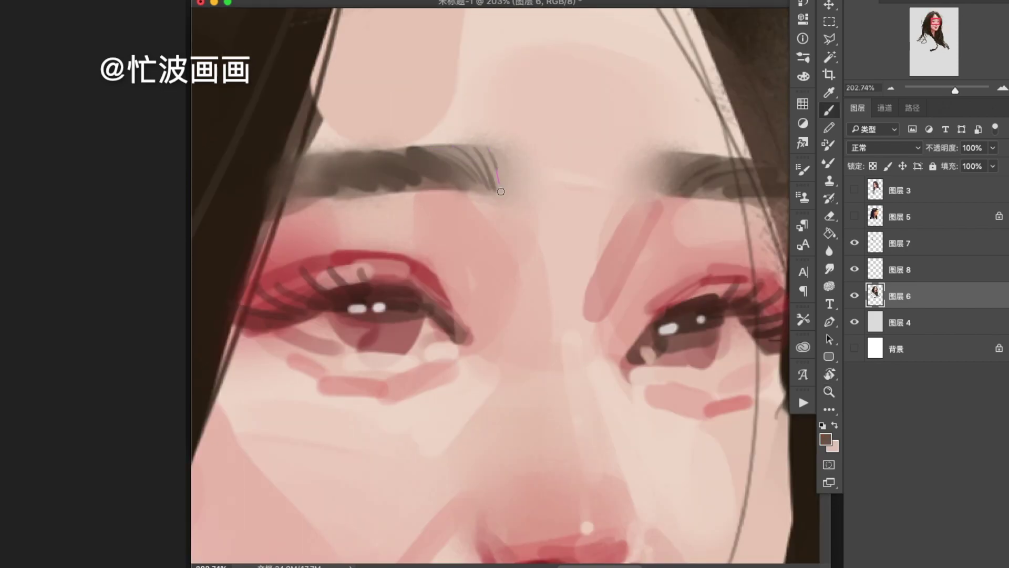
{"action": "left_click_drag", "start_coordinate": [657, 155], "coordinate": [639, 189]}
{"action": "scroll", "coordinate": [657, 210], "scroll_direction": "down", "scroll_amount": 3}
{"action": "scroll", "coordinate": [534, 304], "scroll_direction": "up", "scroll_amount": 3}
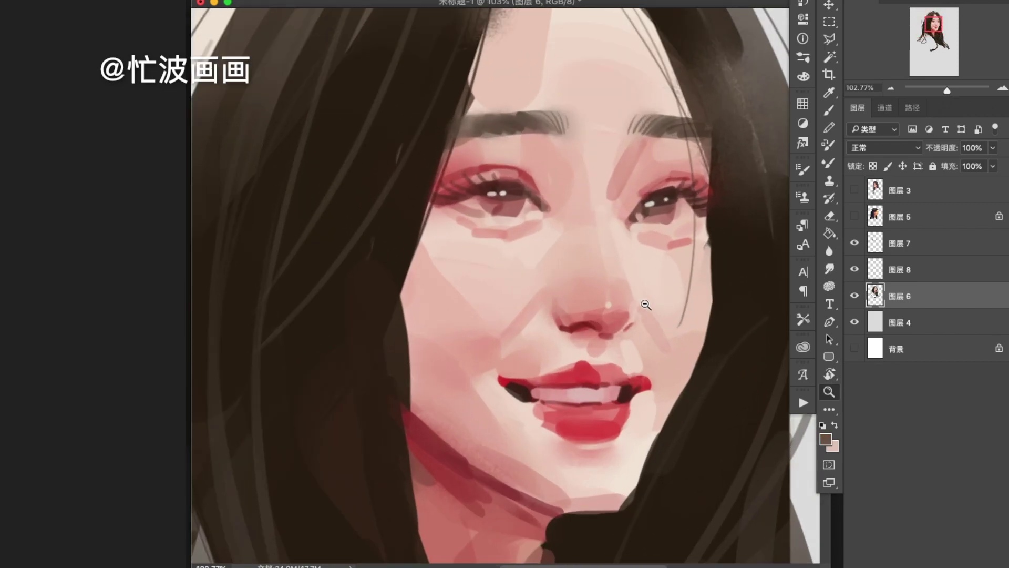
Step: Extend the near smile fold toward the mouth with a sampled tone, and brush a pinkish-red patch beside the far mouth corner
{"action": "left_click", "coordinate": [505, 203], "text": "alt"}
{"action": "left_click_drag", "start_coordinate": [504, 331], "coordinate": [483, 360]}
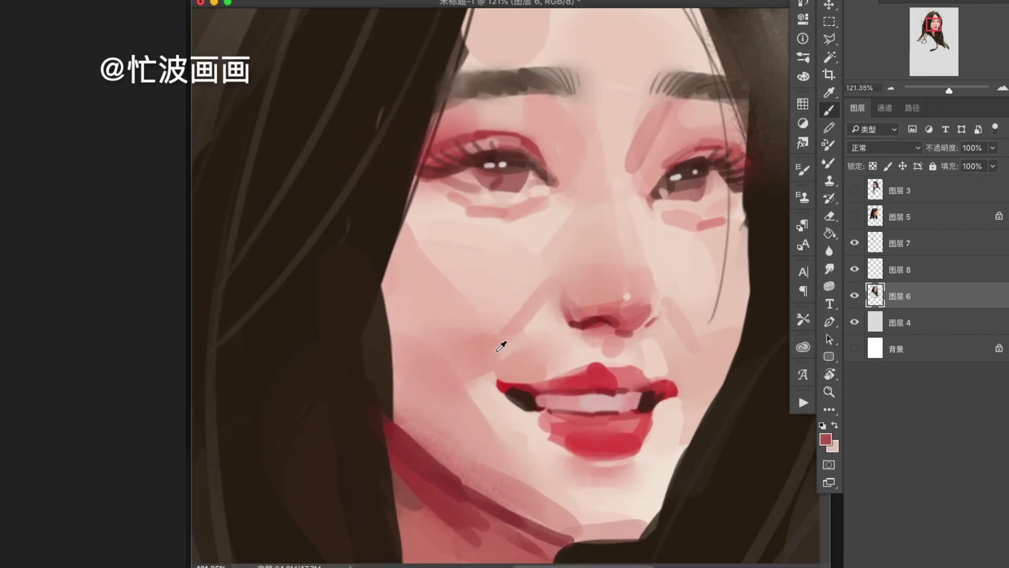
{"action": "left_click", "coordinate": [658, 367], "text": "alt"}
{"action": "left_click", "coordinate": [668, 381], "text": "alt"}
{"action": "left_click", "coordinate": [664, 378], "text": "alt"}
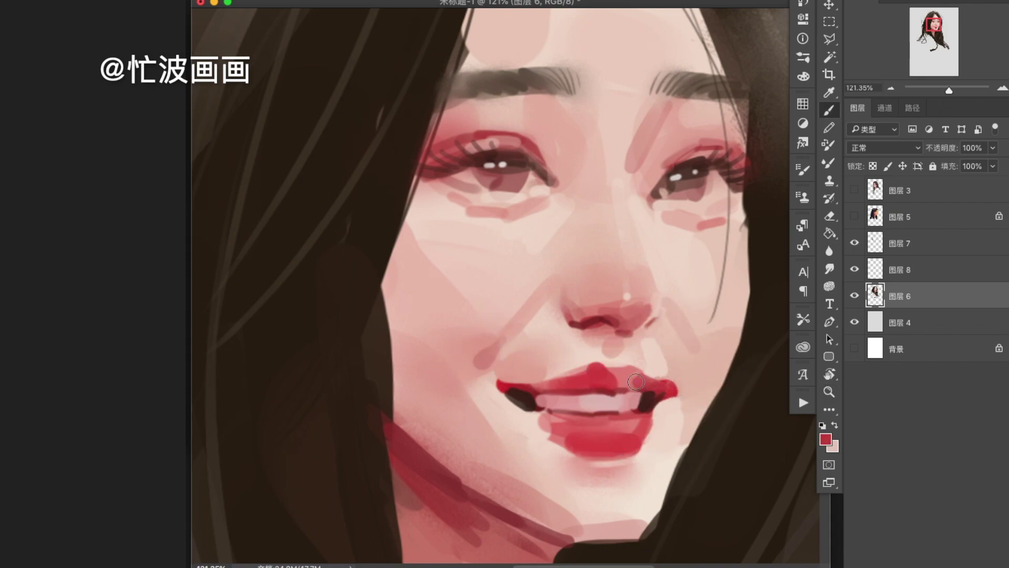
{"action": "left_click", "coordinate": [672, 378], "text": "alt"}
{"action": "left_click_drag", "start_coordinate": [682, 383], "coordinate": [694, 389]}
Step: Sample the lip red and reshape the far half of the upper lip into a fuller curve
{"action": "key", "text": "super+0"}
{"action": "scroll", "coordinate": [570, 296], "scroll_direction": "up", "scroll_amount": 5}
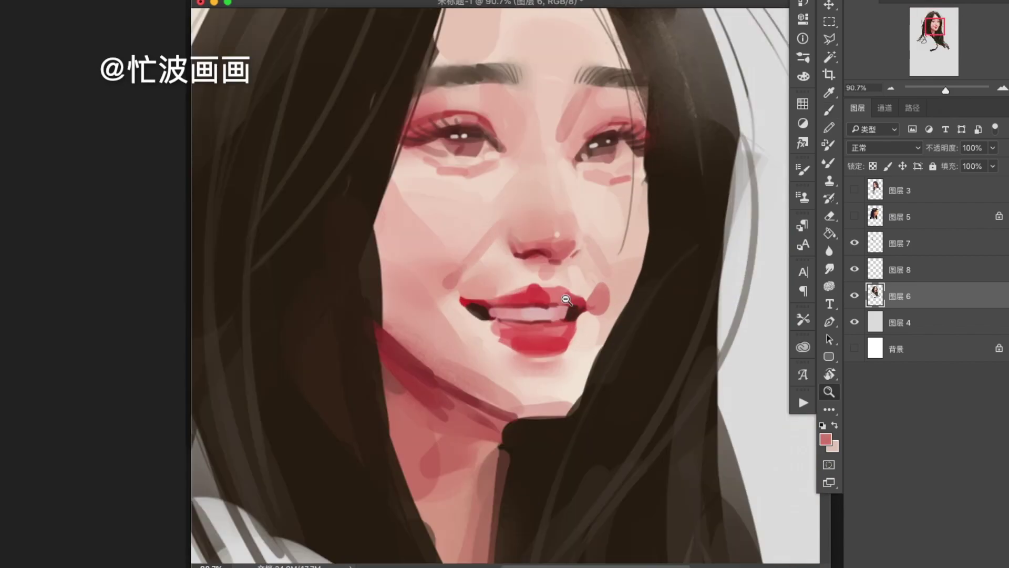
{"action": "left_click", "coordinate": [571, 296], "text": "alt"}
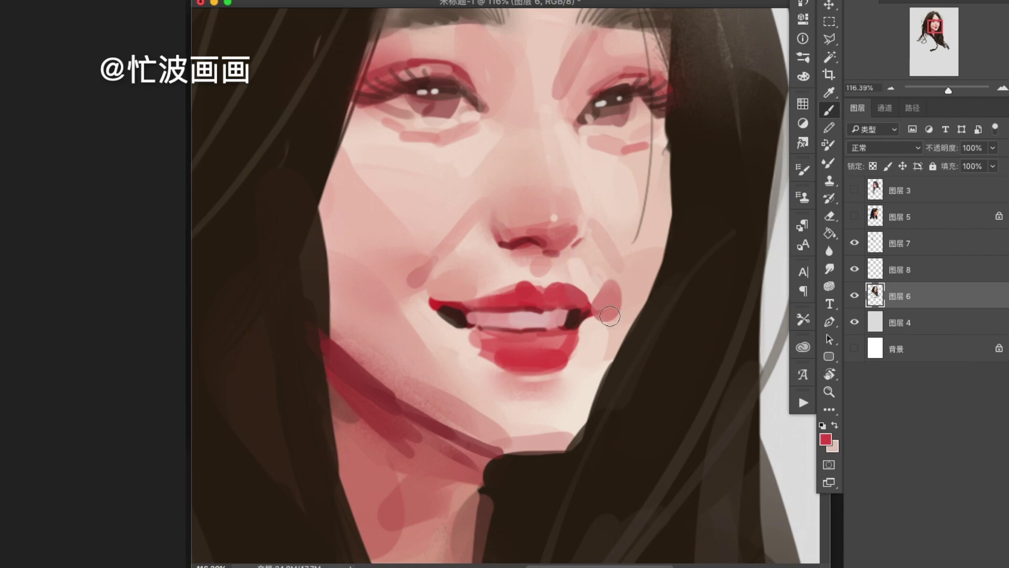
{"action": "key", "text": "z"}
{"action": "scroll", "coordinate": [663, 302], "scroll_direction": "down", "scroll_amount": 5}
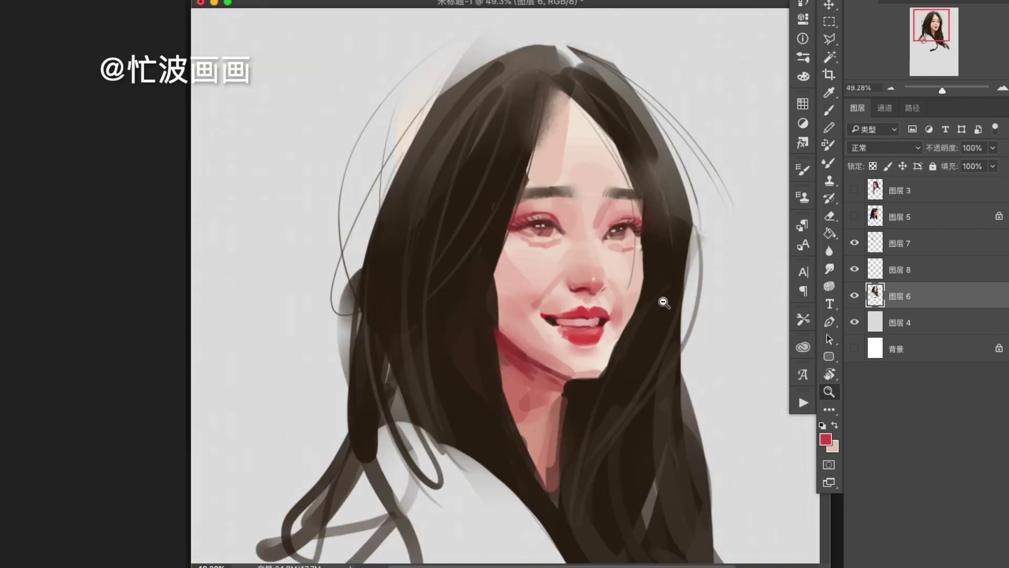
Step: Sample a pale pink and dab two small highlights on the lower lip
{"action": "scroll", "coordinate": [609, 327], "scroll_direction": "up", "scroll_amount": 4}
{"action": "key", "text": "b"}
{"action": "left_click", "coordinate": [587, 278], "text": "alt"}
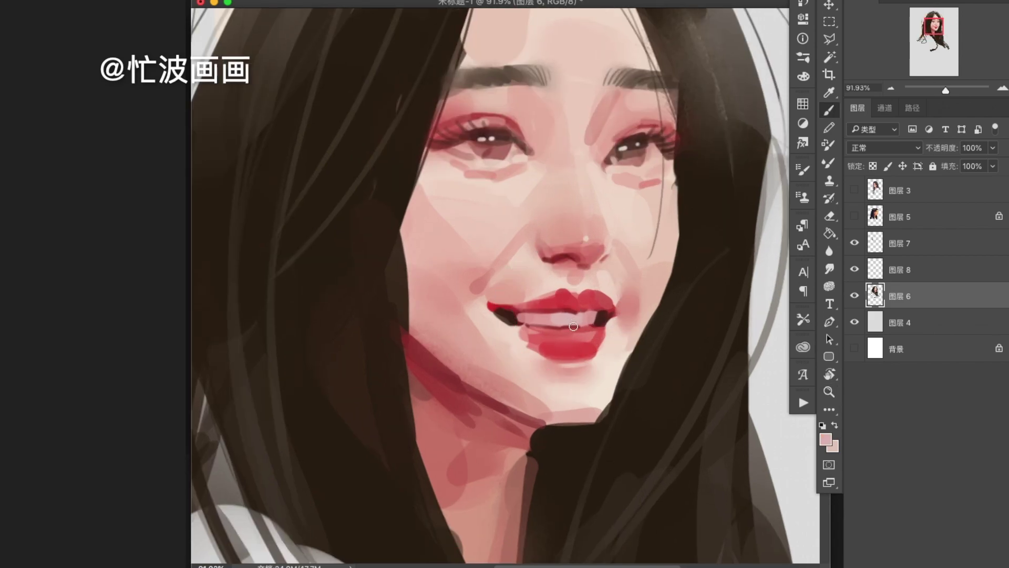
{"action": "left_click", "coordinate": [557, 345]}
{"action": "left_click", "coordinate": [573, 343]}
{"action": "key", "text": "r"}
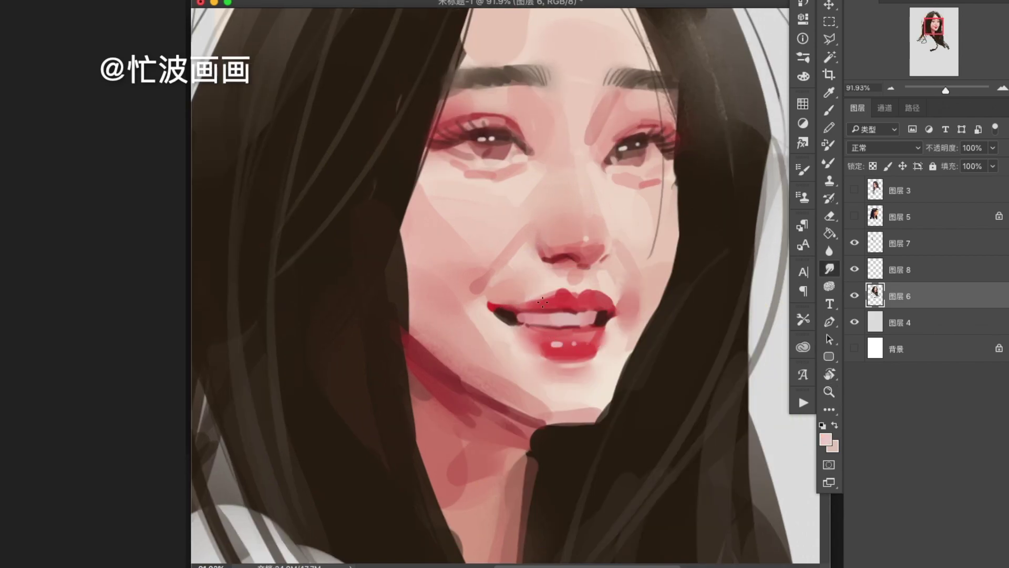
{"action": "key", "text": "z"}
{"action": "scroll", "coordinate": [620, 348], "scroll_direction": "down", "scroll_amount": 3}
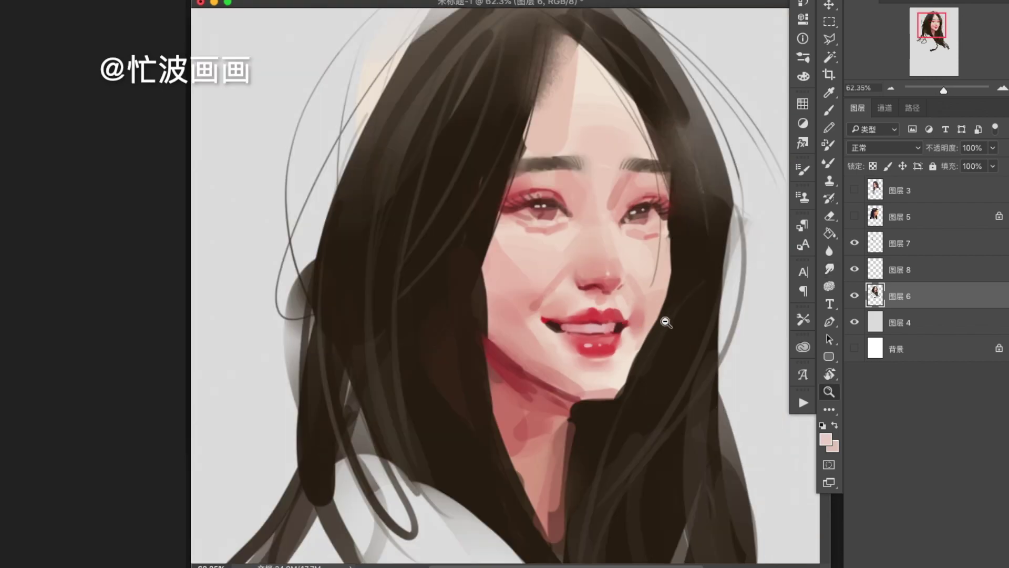
Step: Sample pinks around the near eye and refine the under-eye creases beneath both eyes
{"action": "scroll", "coordinate": [570, 216], "scroll_direction": "up", "scroll_amount": 3}
{"action": "key", "text": "b"}
{"action": "left_click", "coordinate": [537, 179], "text": "alt"}
{"action": "left_click", "coordinate": [541, 242], "text": "alt"}
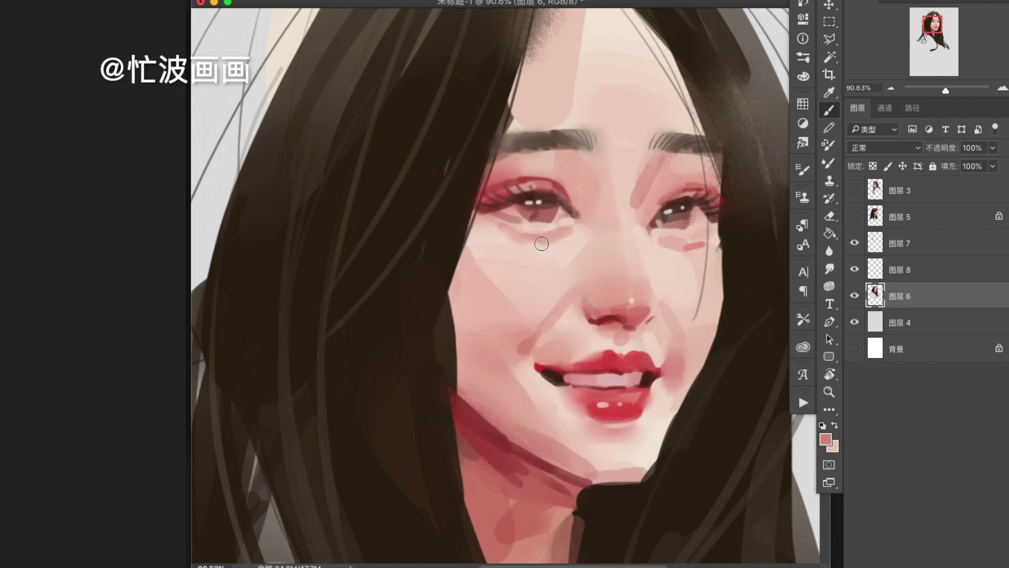
{"action": "left_click_drag", "start_coordinate": [680, 246], "coordinate": [676, 246]}
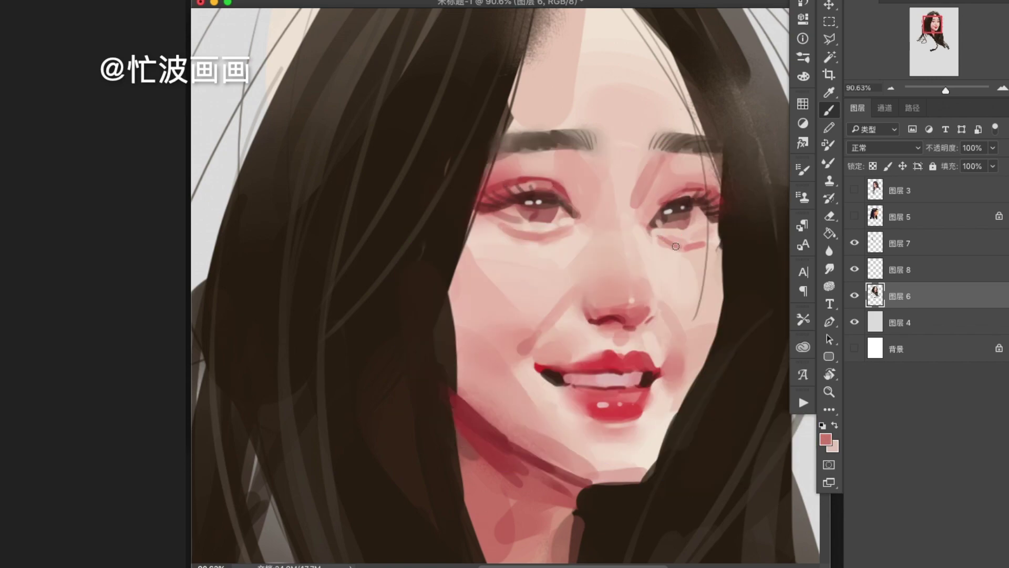
Step: Sample the eyelid red and a pale skin tone, and clean up the lower lid and crease of the far eye
{"action": "left_click", "coordinate": [541, 176], "text": "alt"}
{"action": "scroll", "coordinate": [621, 95], "scroll_direction": "down", "scroll_amount": 2}
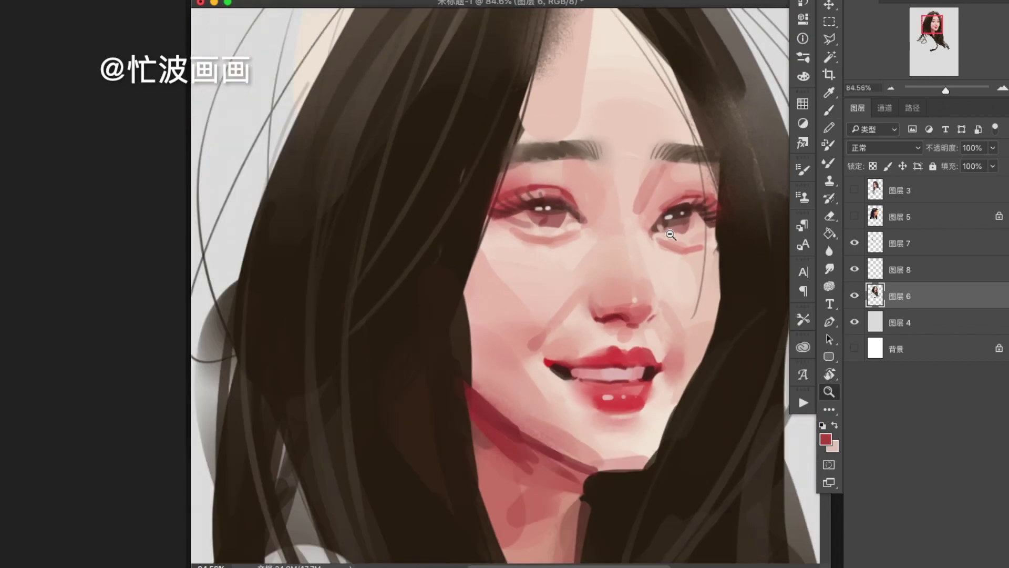
{"action": "left_click", "coordinate": [659, 239], "text": "alt"}
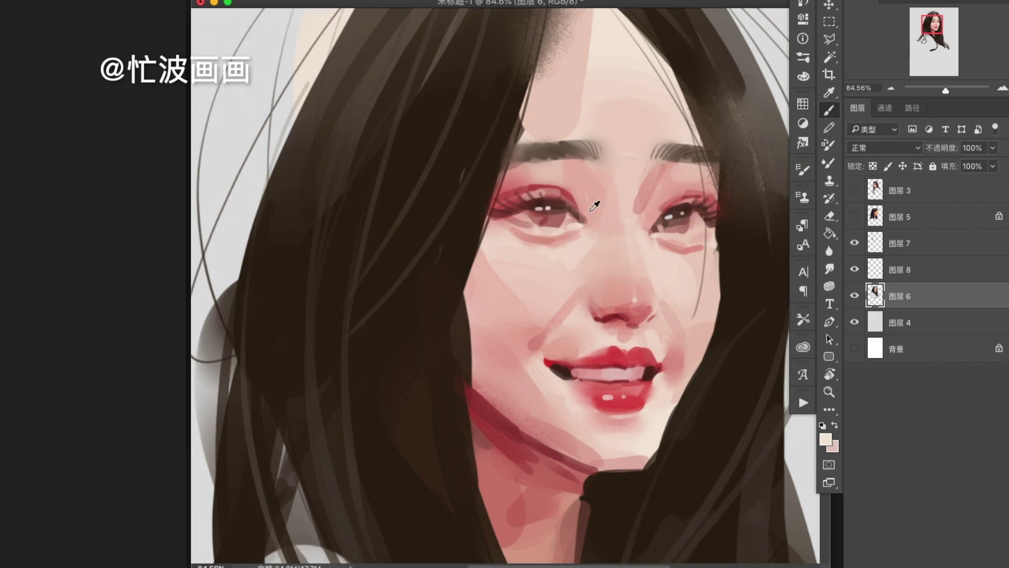
Step: Smudge the hair edge softly into the neck and blend the hard-edged shadow on the forehead
{"action": "key", "text": "z"}
{"action": "scroll", "coordinate": [499, 164], "scroll_direction": "down", "scroll_amount": 5}
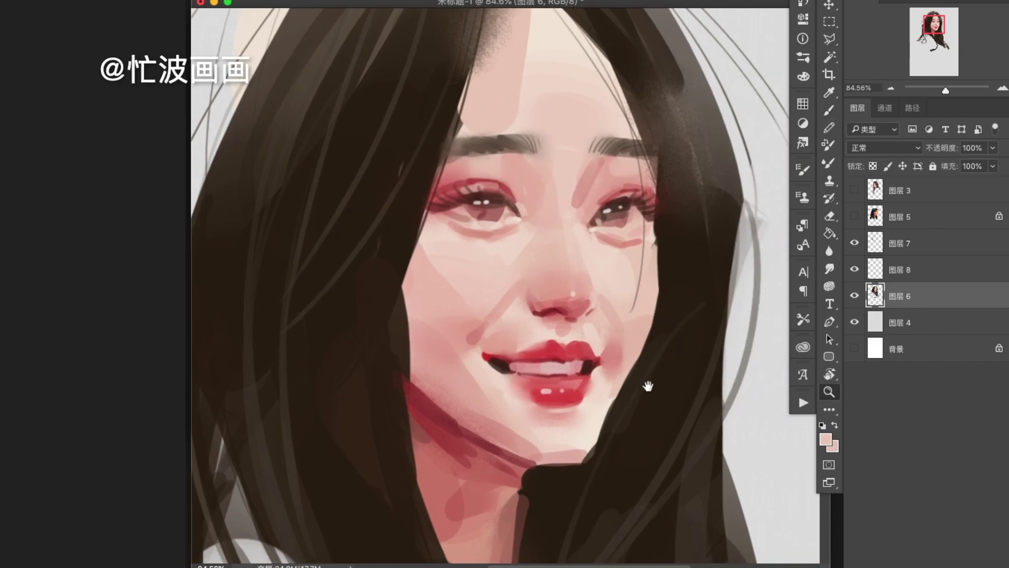
{"action": "scroll", "coordinate": [499, 164], "scroll_direction": "up", "scroll_amount": 3}
{"action": "key", "text": "r"}
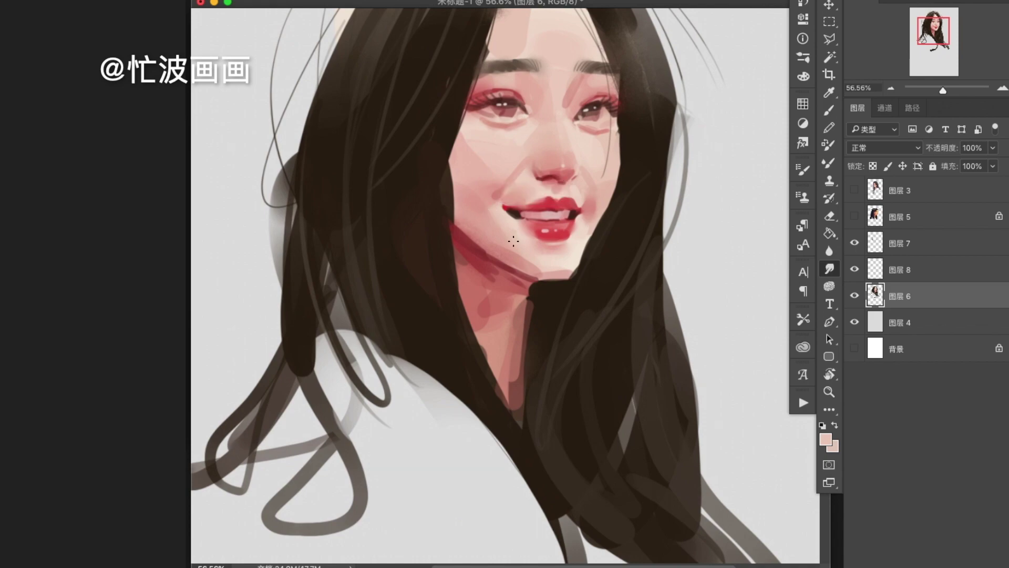
{"action": "mouse_move", "coordinate": [459, 310]}
{"action": "left_mouse_down"}
{"action": "mouse_move", "coordinate": [462, 263]}
{"action": "mouse_move", "coordinate": [515, 415]}
{"action": "left_mouse_up"}
{"action": "key", "text": "z"}
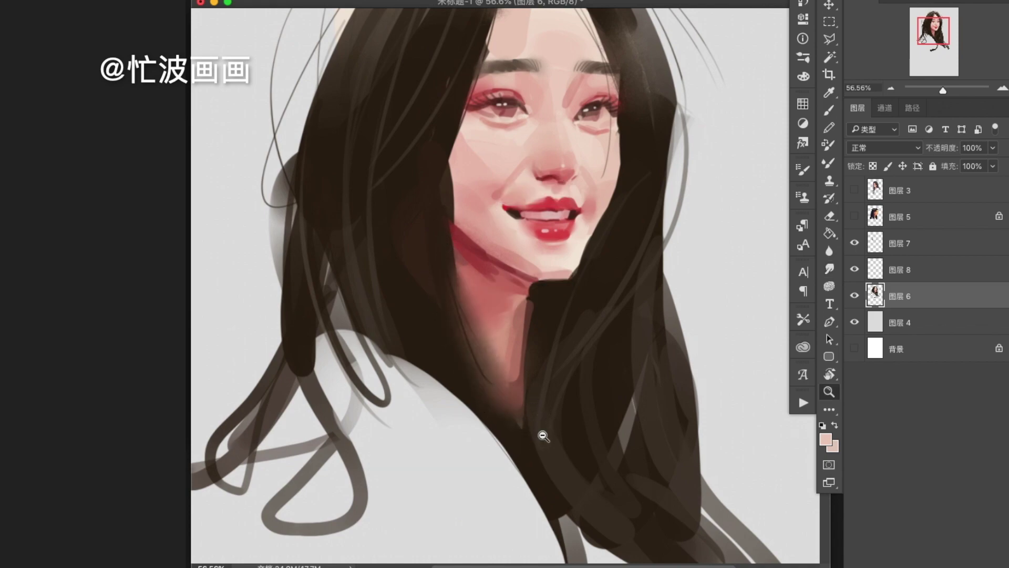
{"action": "scroll", "coordinate": [500, 283], "scroll_direction": "up", "scroll_amount": 3}
{"action": "key", "text": "r"}
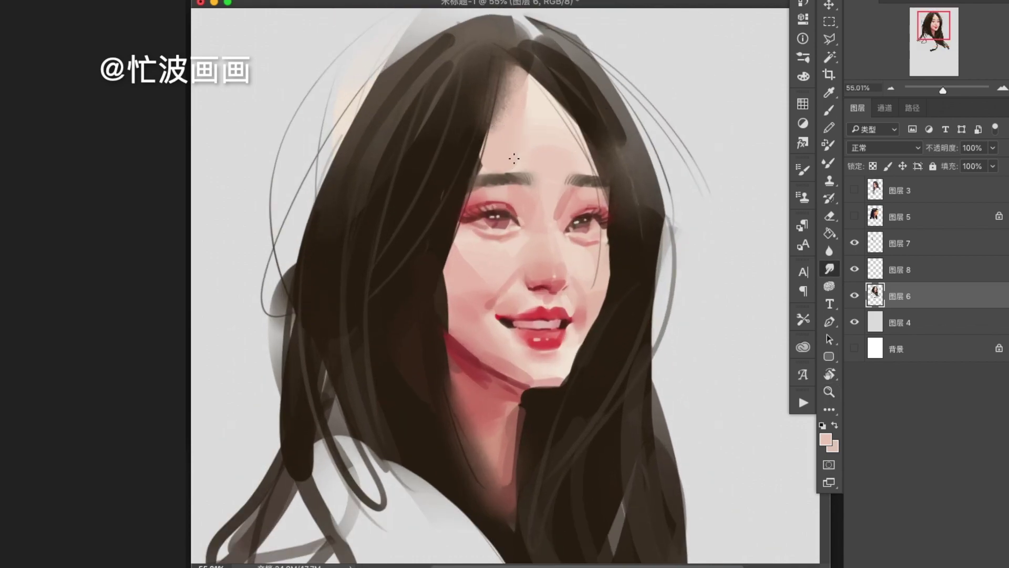
{"action": "key", "text": "z"}
Step: Touch up the inner corner and lower lid of the far eye with a pale skin tone
{"action": "scroll", "coordinate": [623, 245], "scroll_direction": "up", "scroll_amount": 4}
{"action": "key", "text": "b"}
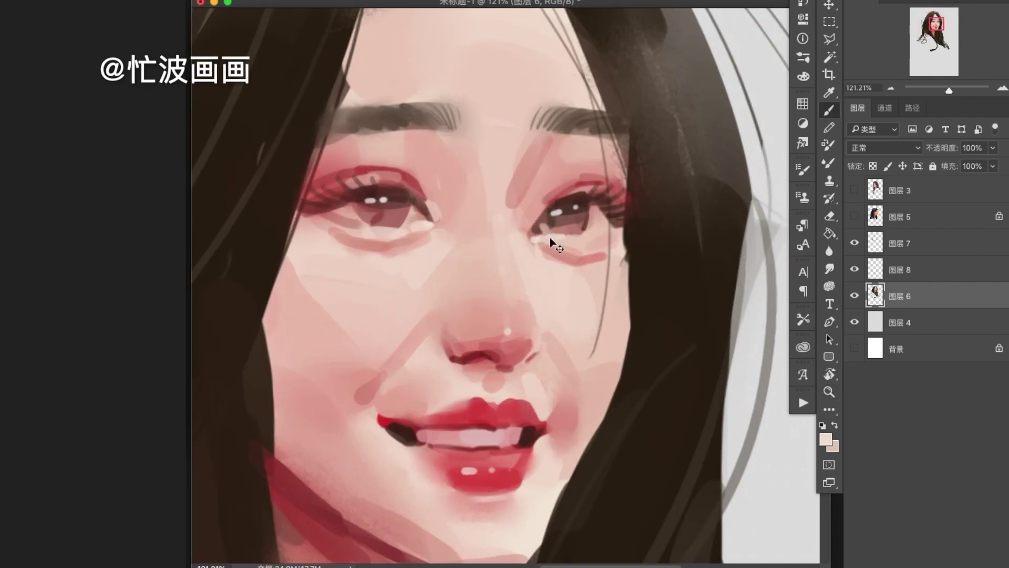
{"action": "scroll", "coordinate": [550, 237], "scroll_direction": "down", "scroll_amount": 3}
{"action": "key", "text": "z"}
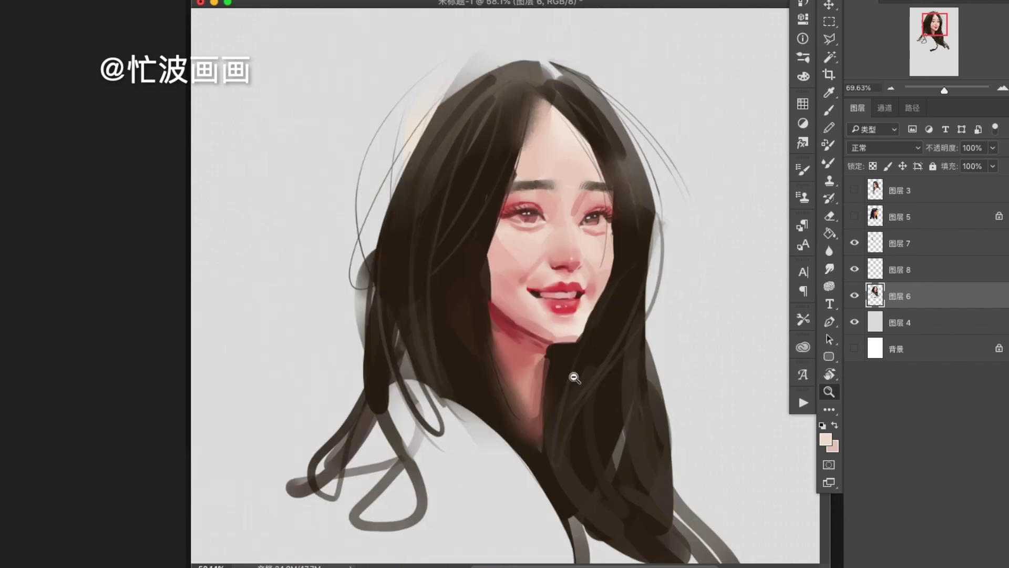
Step: Select 图层 7 and draw fine dark hair strands over the neck and along the hair near the shoulder
{"action": "key", "text": "alt+bracketright"}
{"action": "scroll", "coordinate": [609, 105], "scroll_direction": "up", "scroll_amount": 2}
{"action": "key", "text": "alt+bracketright"}
{"action": "key", "text": "b"}
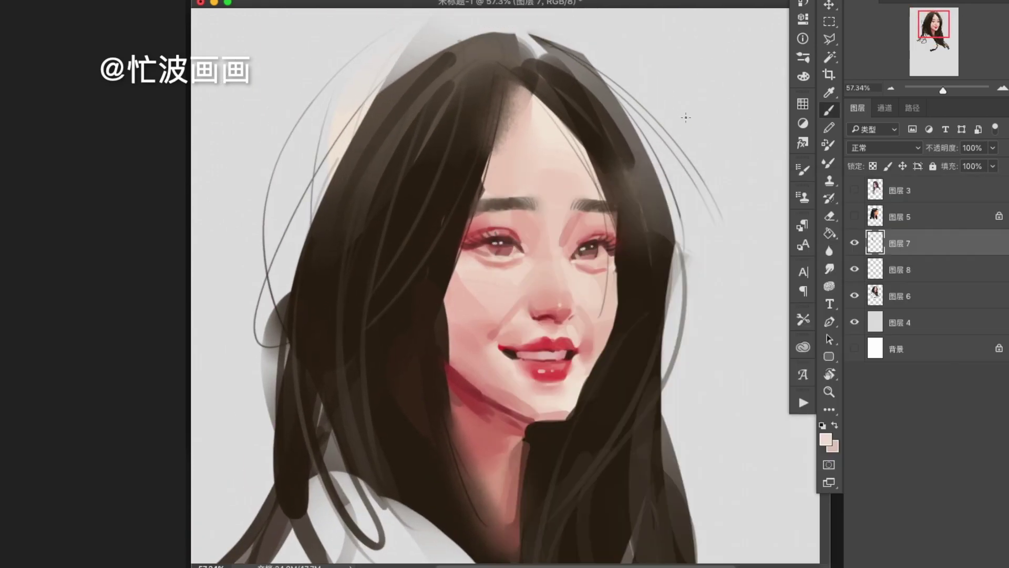
{"action": "mouse_move", "coordinate": [478, 381]}
{"action": "left_mouse_down"}
{"action": "mouse_move", "coordinate": [485, 334]}
{"action": "mouse_move", "coordinate": [508, 460]}
{"action": "left_mouse_up"}
{"action": "key", "text": "ctrl+z"}
{"action": "left_click_drag", "start_coordinate": [455, 324], "coordinate": [508, 453]}
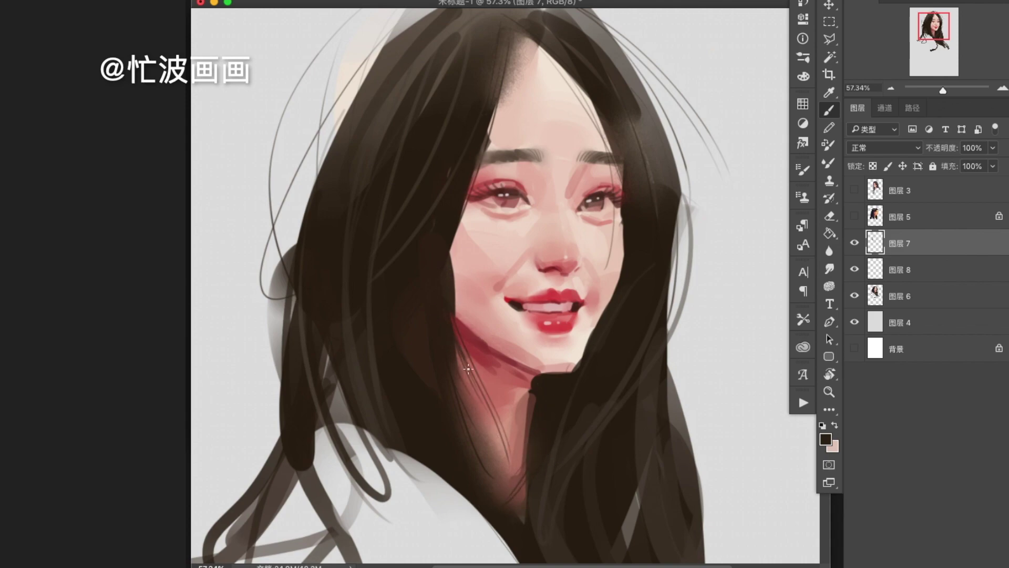
{"action": "left_click_drag", "start_coordinate": [412, 449], "coordinate": [404, 347]}
{"action": "scroll", "coordinate": [405, 191], "scroll_direction": "down", "scroll_amount": 3}
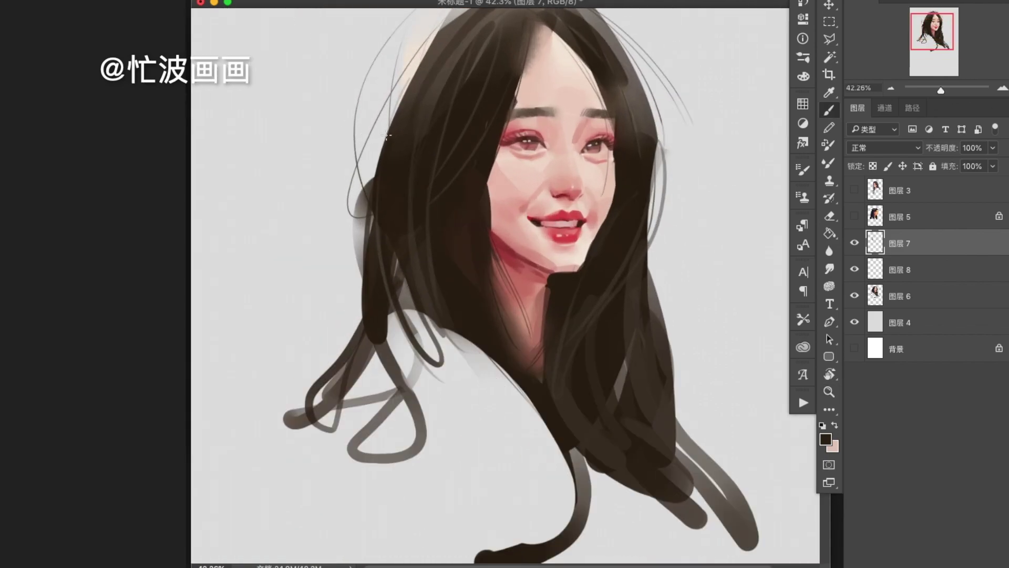
Step: Erase the loose sketch lines outside the hair's left side on 图层 6, and draw fine strands along the hair outline on 图层 7
{"action": "left_click", "coordinate": [919, 296]}
{"action": "key", "text": "e"}
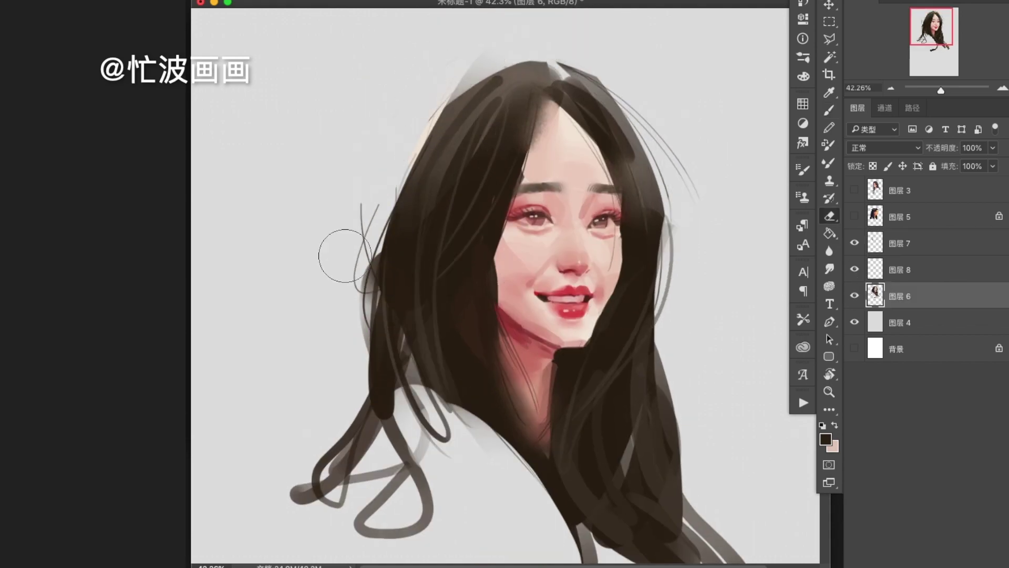
{"action": "left_click", "coordinate": [899, 243]}
{"action": "key", "text": "b"}
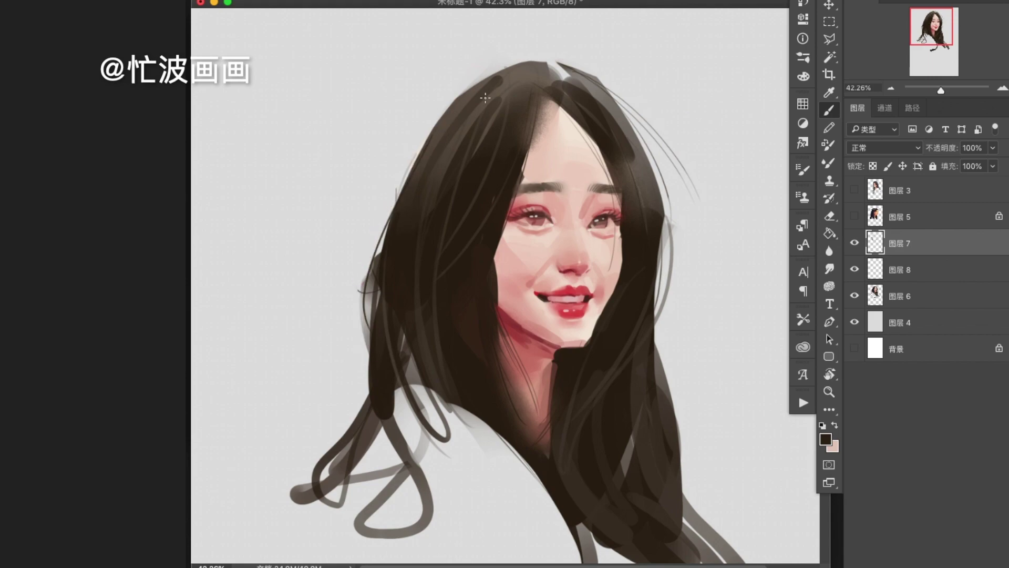
{"action": "key", "text": "z"}
{"action": "left_click_drag", "start_coordinate": [393, 167], "coordinate": [426, 171]}
{"action": "key", "text": "v"}
{"action": "scroll", "coordinate": [479, 185], "scroll_direction": "down", "scroll_amount": 3}
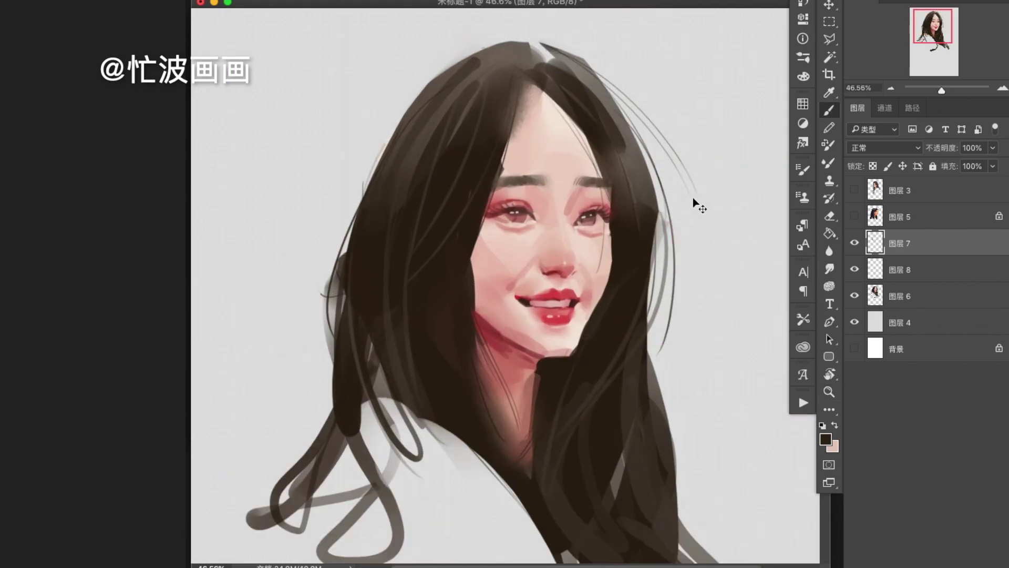
Step: Erase the stray lines outside the hair's right side on 图层 6, and add thin flyaway strands to both sides on 图层 7
{"action": "left_click", "coordinate": [899, 296]}
{"action": "key", "text": "e"}
{"action": "left_click", "coordinate": [683, 226], "text": "alt"}
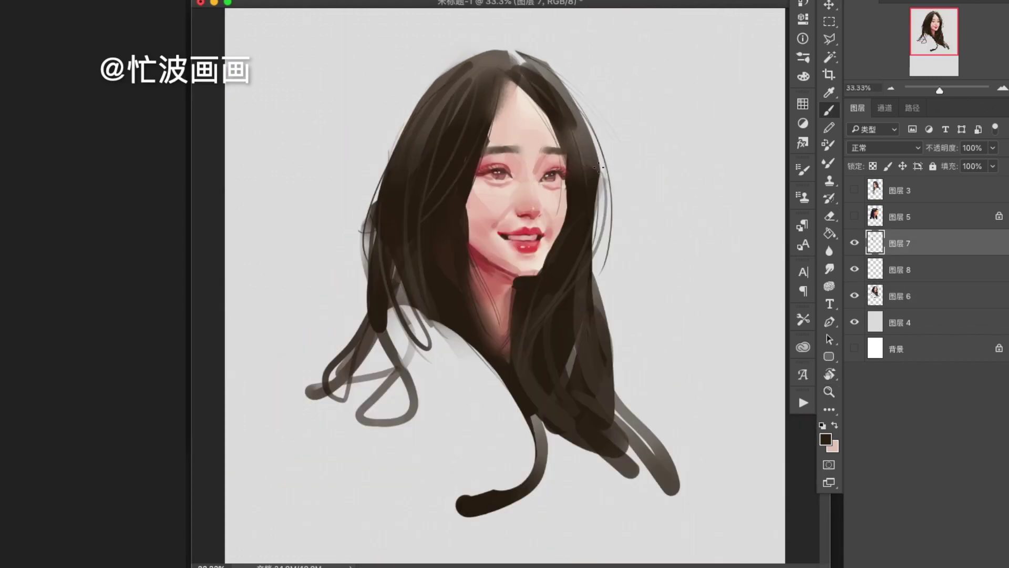
{"action": "key", "text": "b"}
{"action": "left_click_drag", "start_coordinate": [361, 283], "coordinate": [365, 336]}
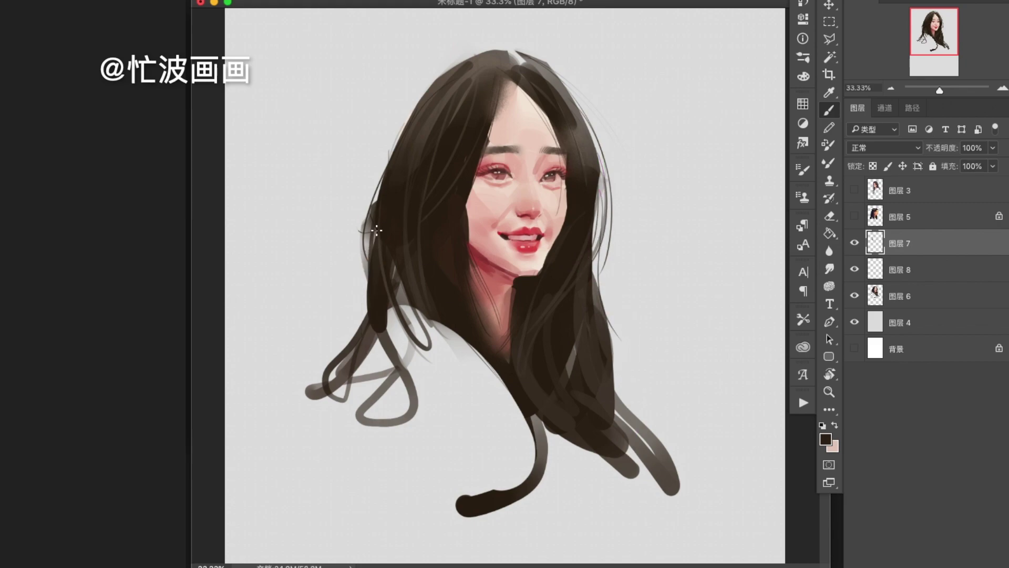
Step: Draw fine strands along the hair's lower edge at the shoulder on 图层 7, and smudge the crown of the hair on 图层 6
{"action": "left_click_drag", "start_coordinate": [433, 311], "coordinate": [547, 492]}
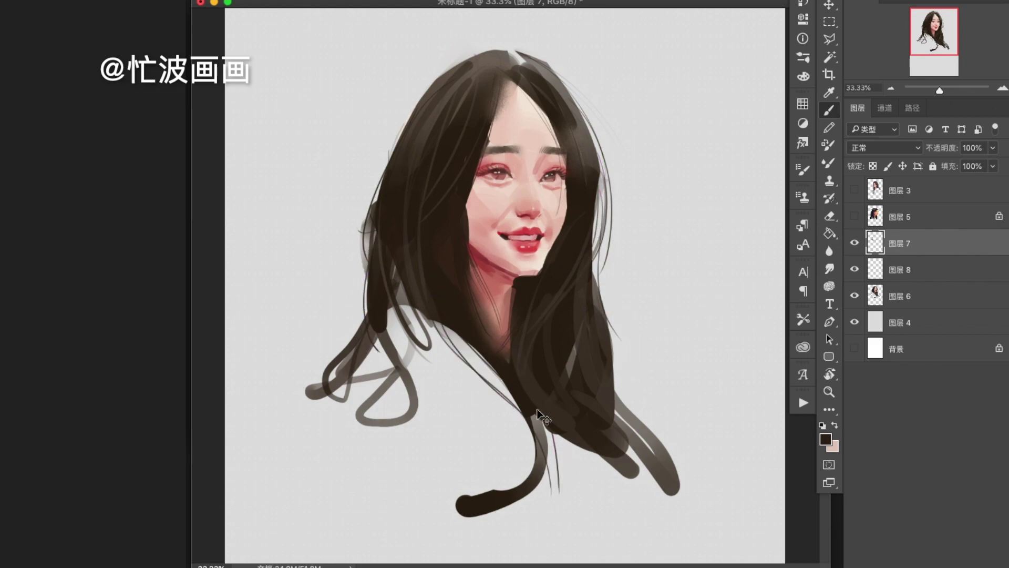
{"action": "key", "text": "z"}
{"action": "left_click_drag", "start_coordinate": [507, 46], "coordinate": [558, 89]}
{"action": "left_click", "coordinate": [558, 89], "text": "ctrl"}
{"action": "key", "text": "r"}
{"action": "mouse_move", "coordinate": [473, 29]}
{"action": "left_mouse_down"}
{"action": "mouse_move", "coordinate": [542, 92]}
{"action": "mouse_move", "coordinate": [552, 84]}
{"action": "mouse_move", "coordinate": [524, 47]}
{"action": "mouse_move", "coordinate": [547, 110]}
{"action": "left_mouse_up"}
{"action": "left_click_drag", "start_coordinate": [465, 55], "coordinate": [430, 84]}
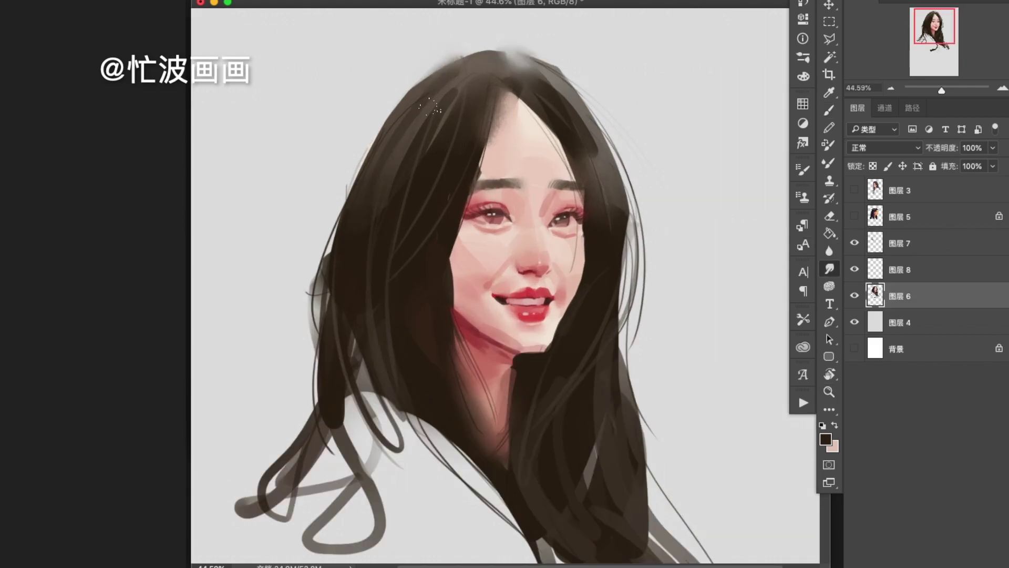
Step: Smudge the hair's outer left outline and its lower edge near the shoulder so both blend softly into the background on 图层 6
{"action": "left_click_drag", "start_coordinate": [336, 236], "coordinate": [310, 284]}
{"action": "left_click_drag", "start_coordinate": [341, 211], "coordinate": [305, 321]}
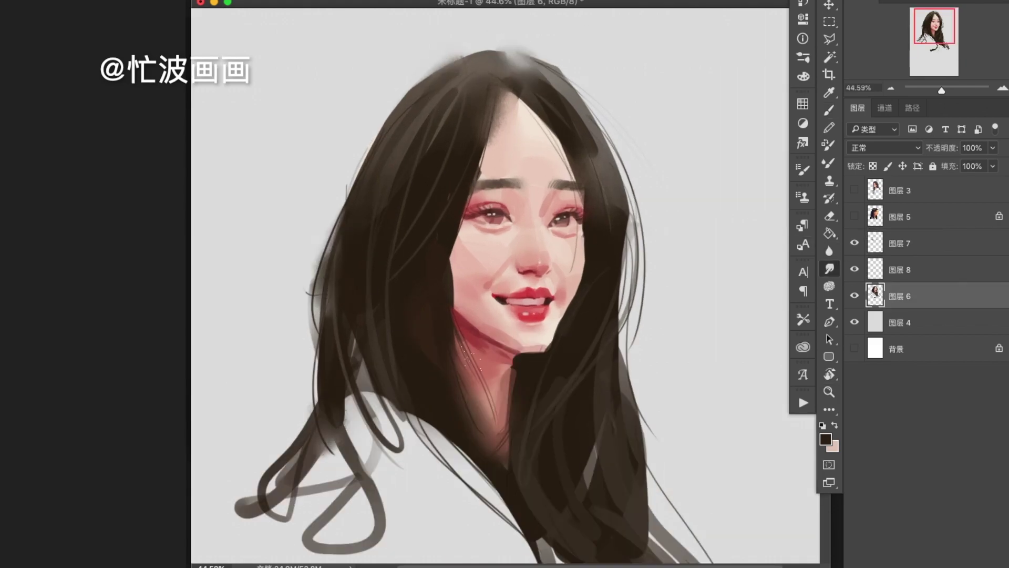
{"action": "left_click_drag", "start_coordinate": [479, 468], "coordinate": [435, 376]}
{"action": "key", "text": "Tab"}
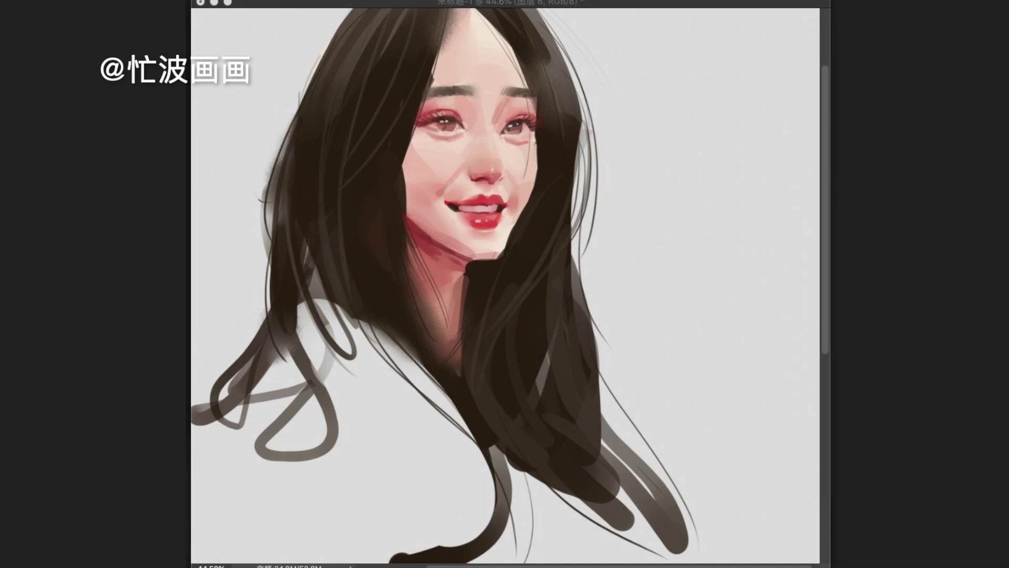
{"action": "key", "text": "Tab"}
Step: Touch up the lower lid and outer corner of the far eye with reddish-brown tones sampled from the eye
{"action": "key", "text": "z"}
{"action": "left_click_drag", "start_coordinate": [473, 174], "coordinate": [505, 177]}
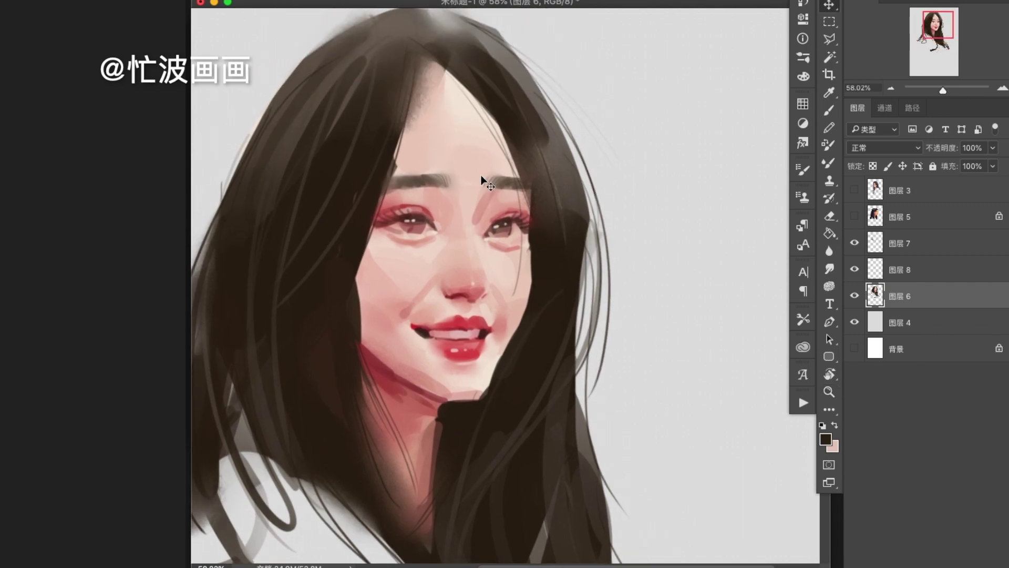
{"action": "key", "text": "b"}
{"action": "left_click", "coordinate": [515, 232], "text": "alt"}
{"action": "left_click", "coordinate": [518, 240], "text": "alt"}
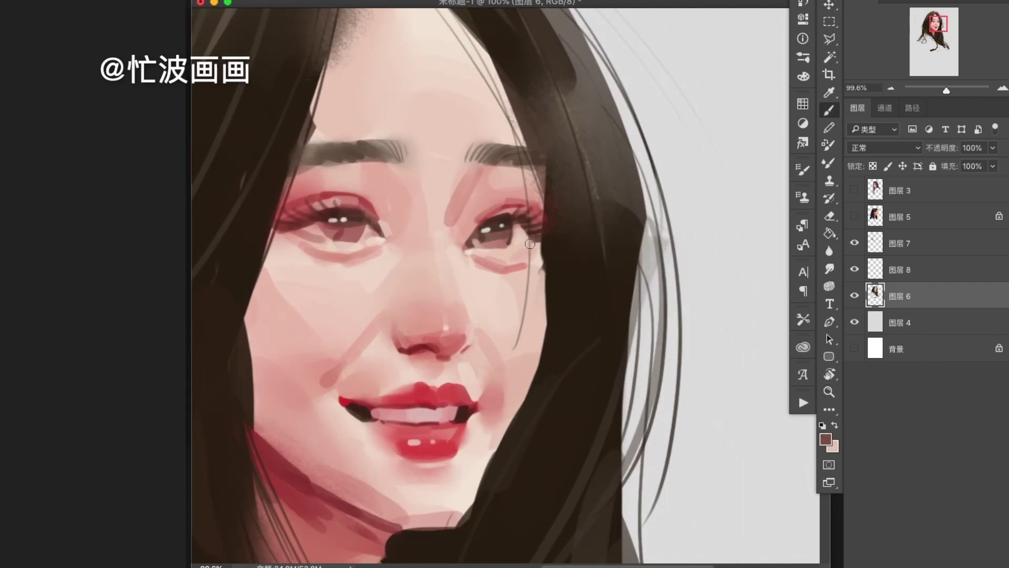
{"action": "left_click_drag", "start_coordinate": [524, 246], "coordinate": [561, 261]}
Step: Refine the near eye's iris, lower lid and lashes with colours sampled around the eye, ending with a dark brown
{"action": "left_click", "coordinate": [384, 241], "text": "alt"}
{"action": "left_click", "coordinate": [396, 263], "text": "alt"}
{"action": "left_click", "coordinate": [369, 249], "text": "alt"}
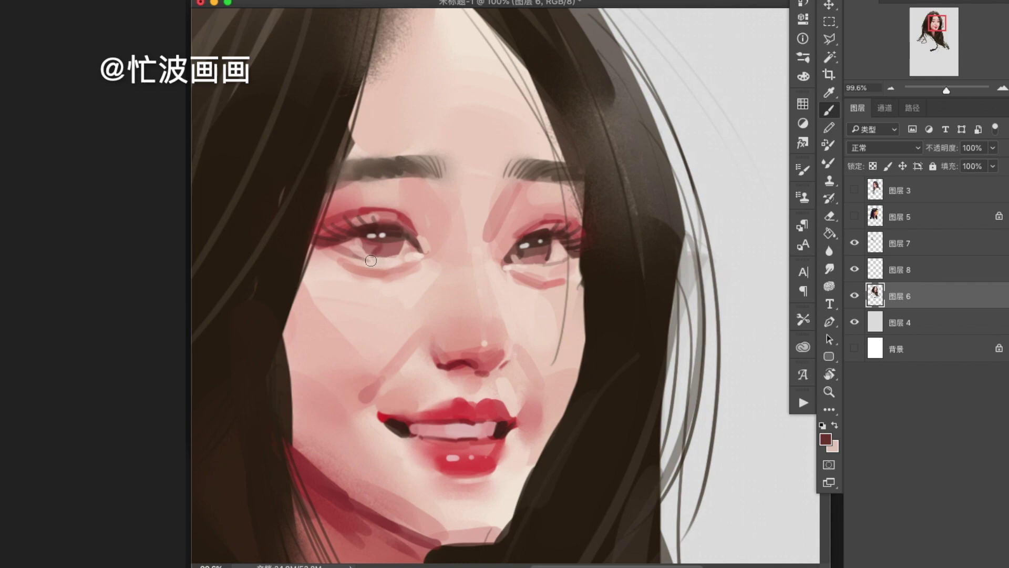
{"action": "left_click", "coordinate": [343, 237], "text": "alt"}
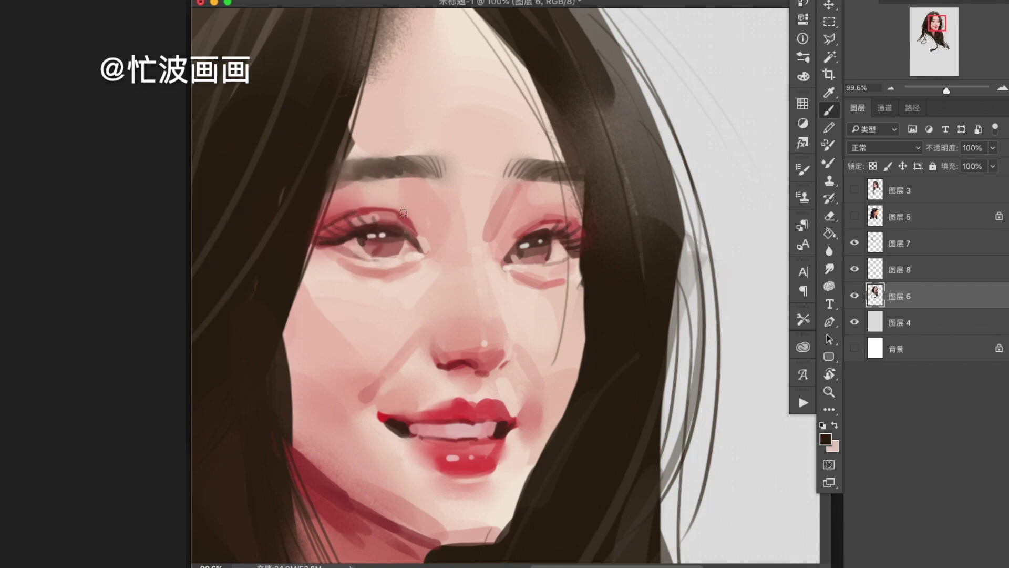
{"action": "left_click_drag", "start_coordinate": [568, 242], "coordinate": [545, 326]}
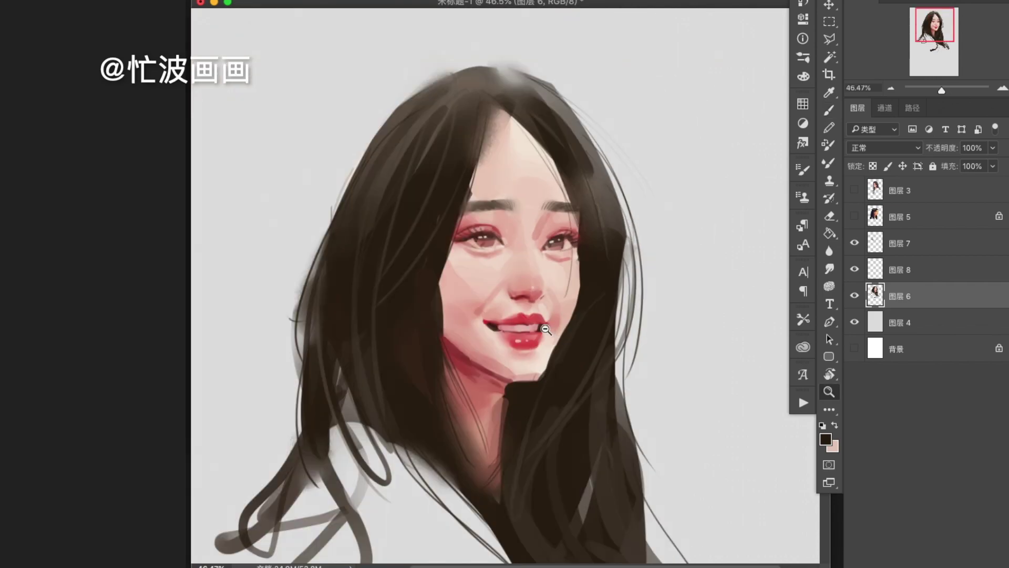
Step: Smudge the hard shadow edge beneath the jaw and chin
{"action": "key", "text": "r"}
{"action": "scroll", "coordinate": [500, 326], "scroll_direction": "up", "scroll_amount": 2}
{"action": "key", "text": "z"}
{"action": "left_click", "coordinate": [521, 353]}
{"action": "left_click", "coordinate": [613, 347], "text": "alt"}
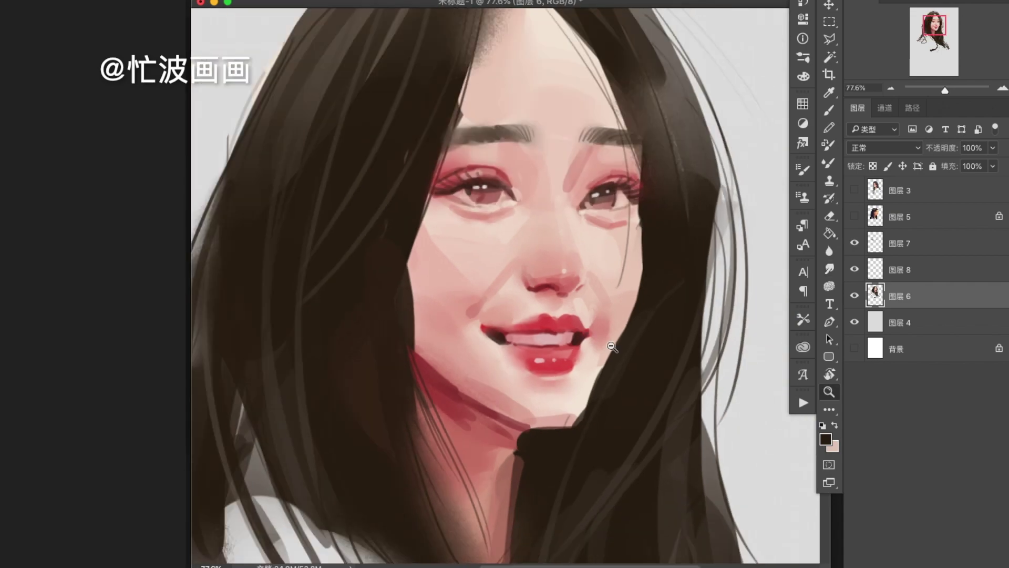
{"action": "scroll", "coordinate": [614, 347], "scroll_direction": "down", "scroll_amount": 3}
{"action": "scroll", "coordinate": [680, 135], "scroll_direction": "up", "scroll_amount": 2}
{"action": "key", "text": "r"}
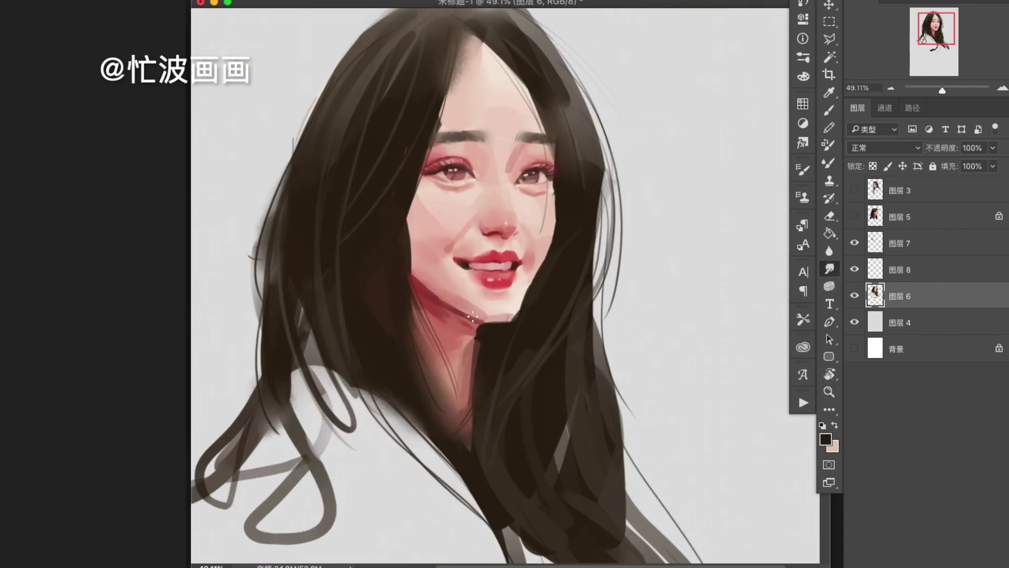
{"action": "left_click_drag", "start_coordinate": [463, 312], "coordinate": [442, 316]}
Step: Paint sampled skin and pink tones over the near cheek to even out its shading
{"action": "key", "text": "b"}
{"action": "left_click", "coordinate": [462, 242], "text": "alt"}
{"action": "left_click_drag", "start_coordinate": [427, 225], "coordinate": [436, 231]}
{"action": "left_click", "coordinate": [436, 151], "text": "alt"}
{"action": "left_click_drag", "start_coordinate": [443, 232], "coordinate": [440, 234]}
{"action": "key", "text": "r"}
Step: Soften the shading between the far eye's upper lid and brow with sampled pale skin and pink tones, smudging the transitions
{"action": "scroll", "coordinate": [552, 251], "scroll_direction": "up", "scroll_amount": 3}
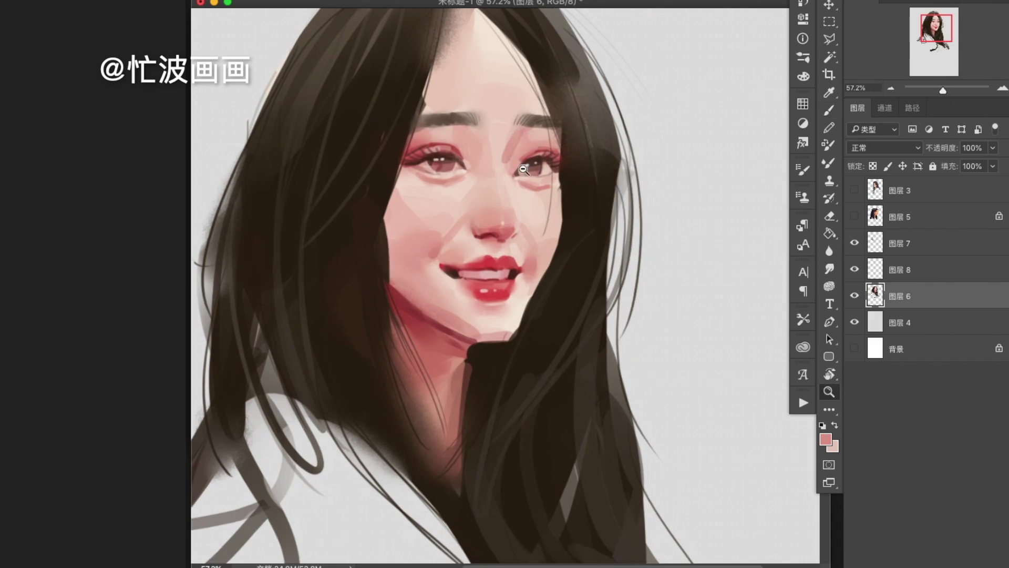
{"action": "left_click_drag", "start_coordinate": [563, 157], "coordinate": [503, 165]}
{"action": "key", "text": "alt+space"}
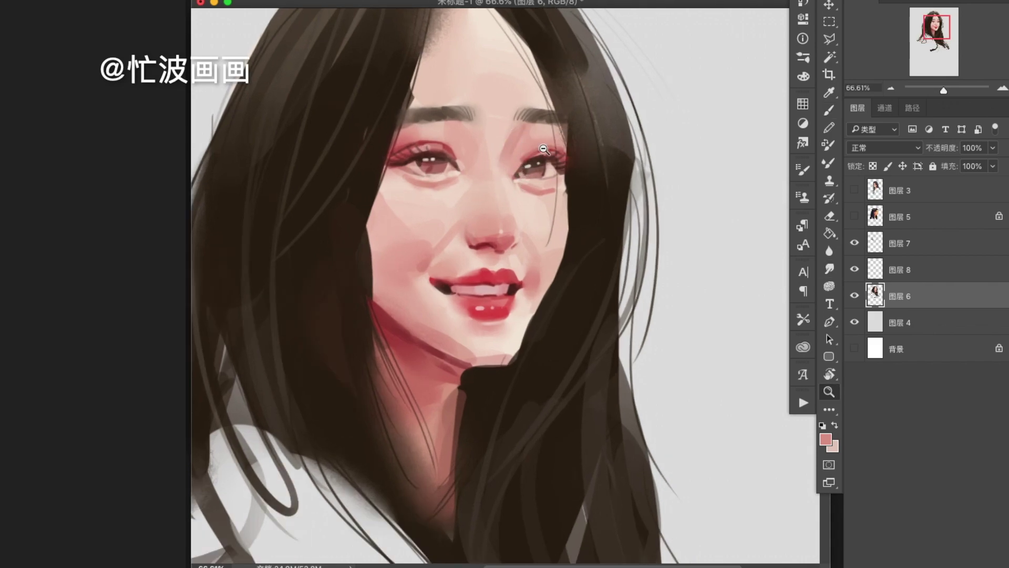
{"action": "scroll", "coordinate": [575, 142], "scroll_direction": "up", "scroll_amount": 2}
{"action": "key", "text": "b"}
{"action": "left_click", "coordinate": [507, 131], "text": "alt"}
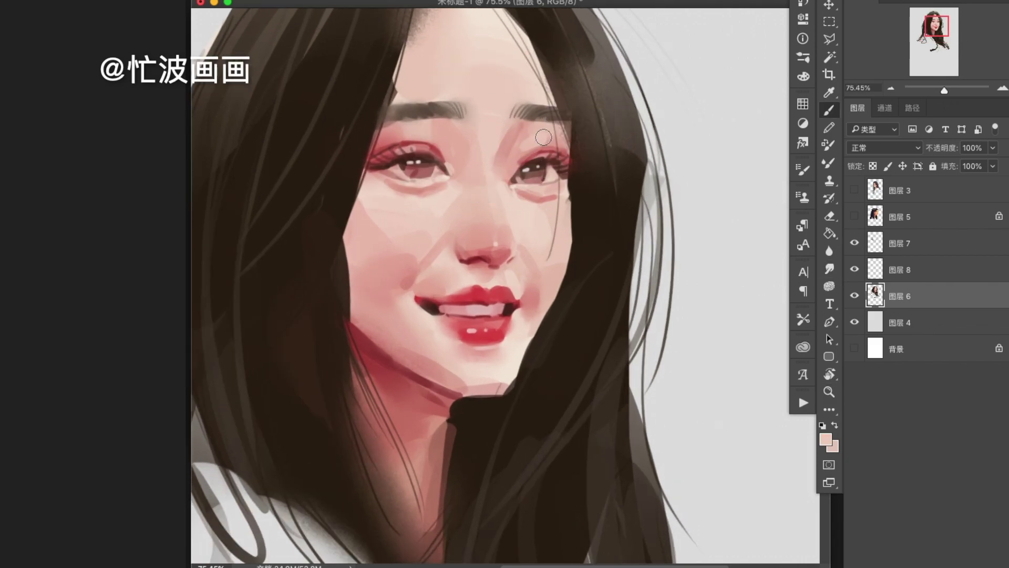
{"action": "left_click", "coordinate": [567, 149], "text": "alt"}
{"action": "key", "text": "r"}
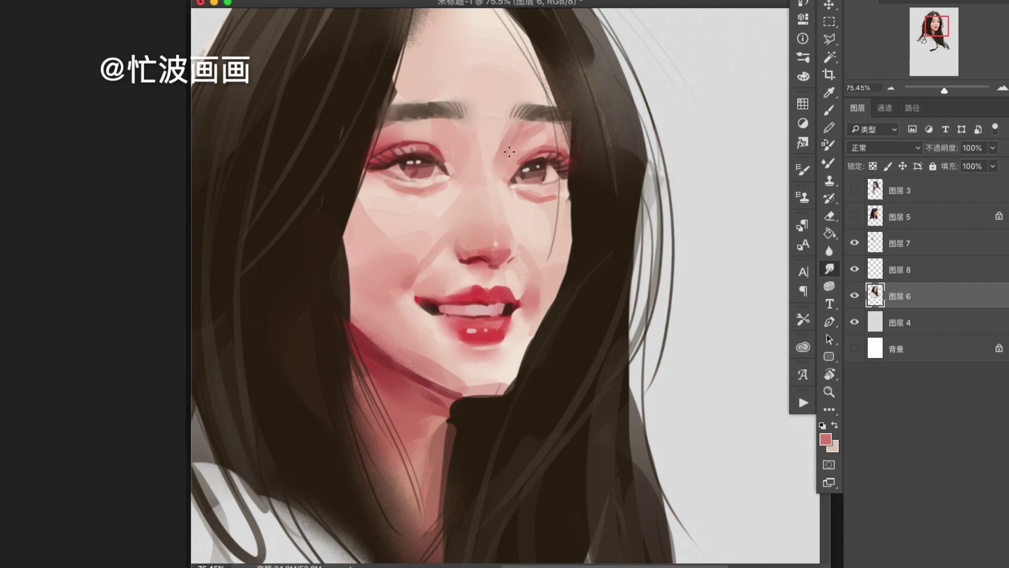
{"action": "key", "text": "alt+space"}
{"action": "scroll", "coordinate": [532, 210], "scroll_direction": "down", "scroll_amount": 3}
{"action": "scroll", "coordinate": [471, 232], "scroll_direction": "up", "scroll_amount": 2}
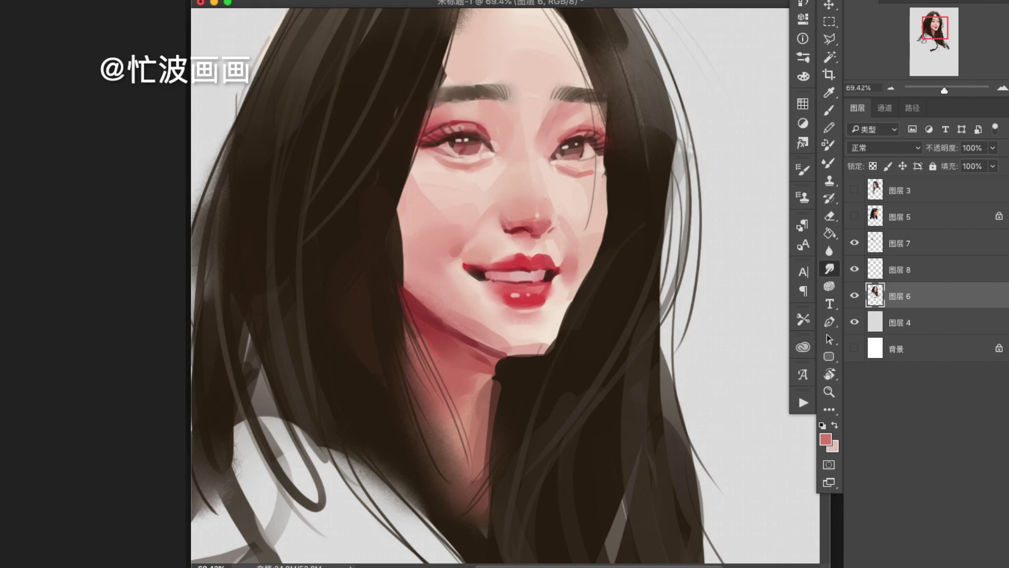
Step: Lighten the smile fold beside the nose on the near cheek with a sampled pale skin tone
{"action": "key", "text": "b"}
{"action": "scroll", "coordinate": [499, 199], "scroll_direction": "up", "scroll_amount": 2}
{"action": "left_click", "coordinate": [485, 174], "text": "alt"}
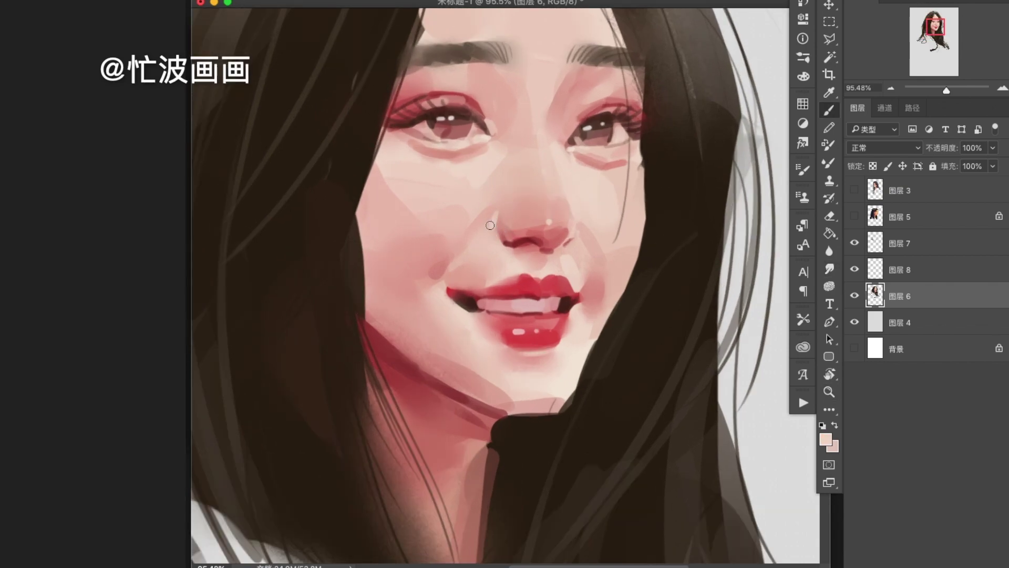
Step: Paint a sampled pink shadow under the lower lip and smudge it softly into the chin
{"action": "left_click", "coordinate": [569, 281], "text": "alt"}
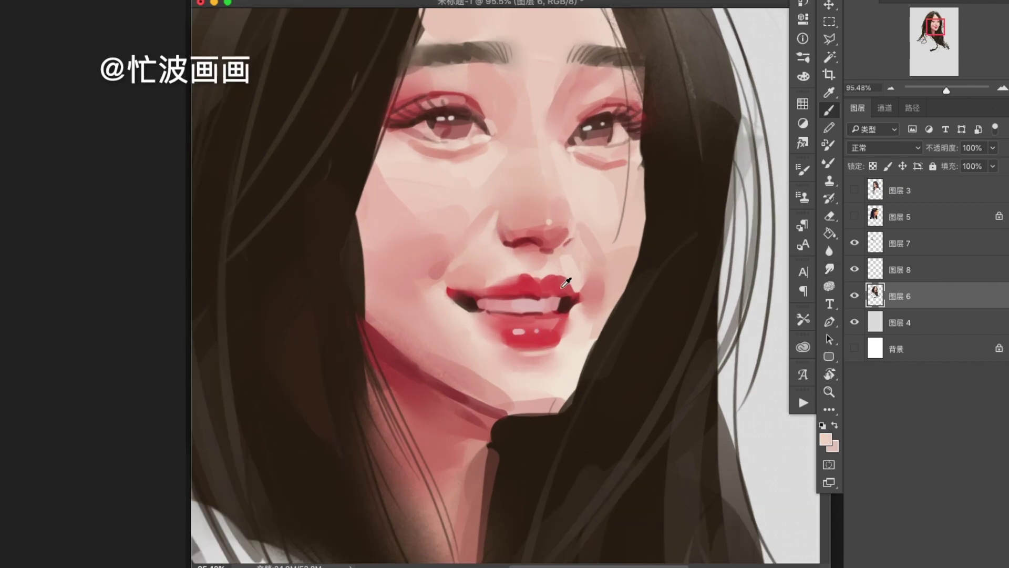
{"action": "left_click", "coordinate": [551, 331], "text": "alt"}
{"action": "left_click", "coordinate": [528, 359], "text": "alt"}
{"action": "left_click_drag", "start_coordinate": [512, 360], "coordinate": [549, 361]}
{"action": "scroll", "coordinate": [596, 382], "scroll_direction": "down", "scroll_amount": 2}
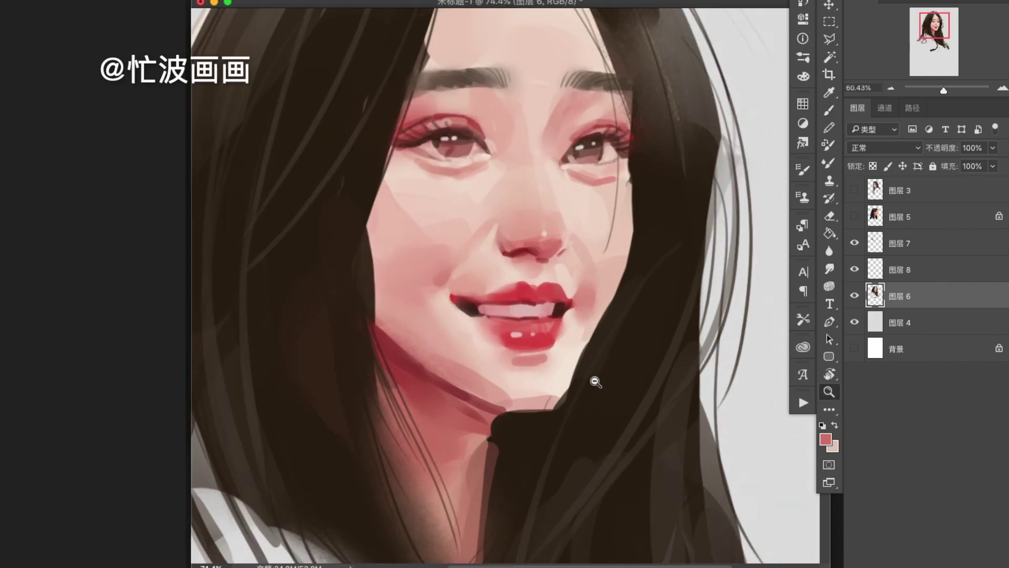
{"action": "scroll", "coordinate": [525, 361], "scroll_direction": "up", "scroll_amount": 2}
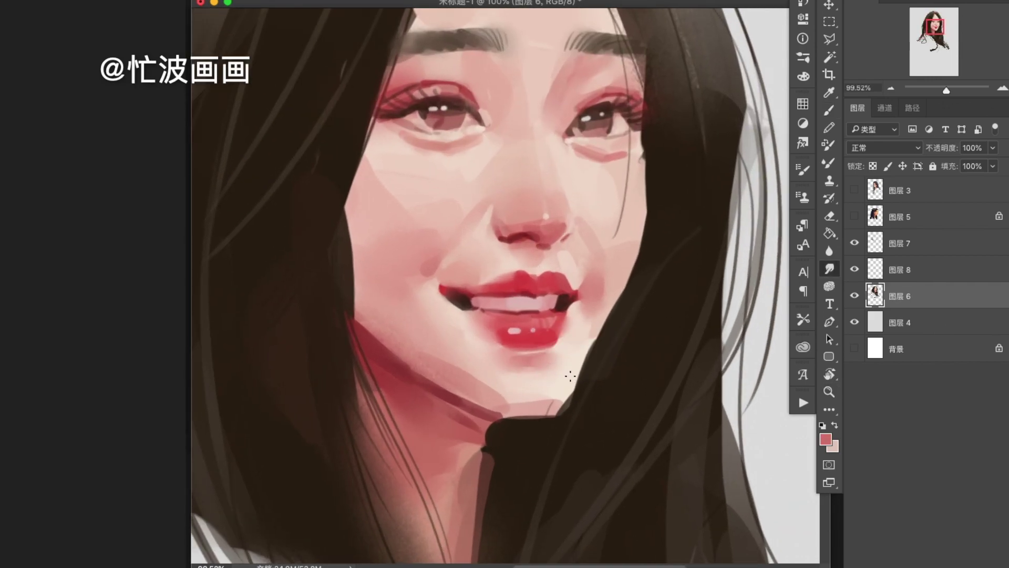
{"action": "scroll", "coordinate": [570, 376], "scroll_direction": "down", "scroll_amount": 1}
{"action": "scroll", "coordinate": [508, 358], "scroll_direction": "up", "scroll_amount": 1}
Step: Brush a light pink tone along the underside of the chin and smudge it into the jaw
{"action": "key", "text": "b"}
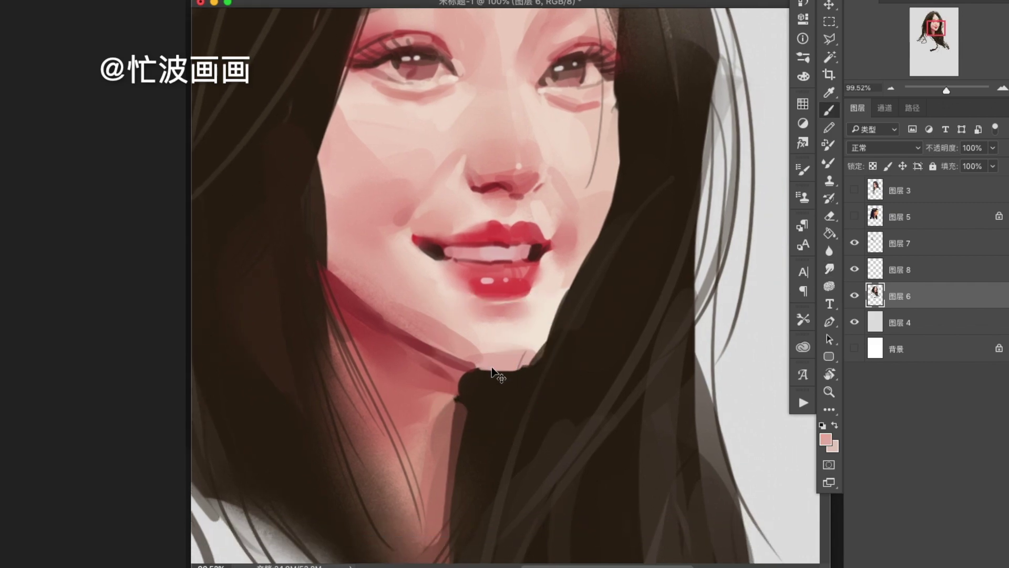
{"action": "scroll", "coordinate": [514, 376], "scroll_direction": "down", "scroll_amount": 2}
{"action": "scroll", "coordinate": [563, 367], "scroll_direction": "up", "scroll_amount": 3}
{"action": "key", "text": "r"}
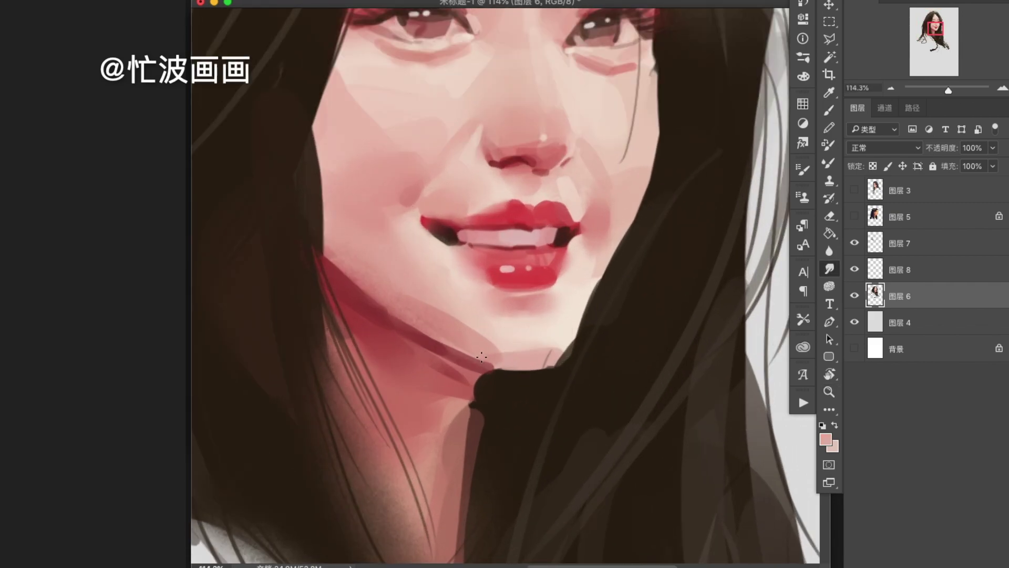
Step: Examine the overall portrait at several zoom levels, from the face out to the full canvas
{"action": "key", "text": "z"}
{"action": "left_click", "coordinate": [571, 406], "text": "alt"}
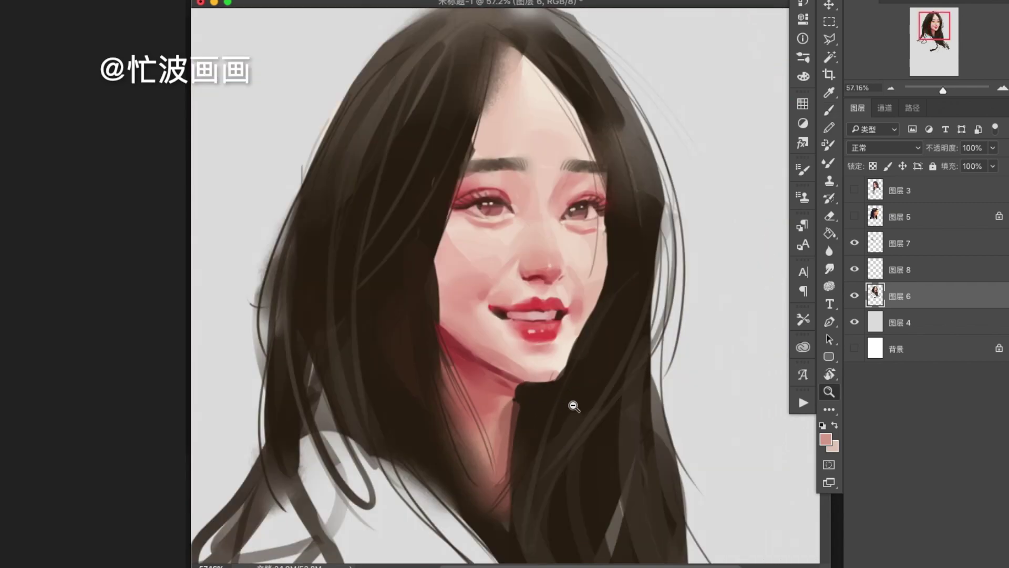
{"action": "scroll", "coordinate": [603, 386], "scroll_direction": "up", "scroll_amount": 2}
{"action": "scroll", "coordinate": [603, 385], "scroll_direction": "down", "scroll_amount": 2}
{"action": "scroll", "coordinate": [614, 307], "scroll_direction": "up", "scroll_amount": 3}
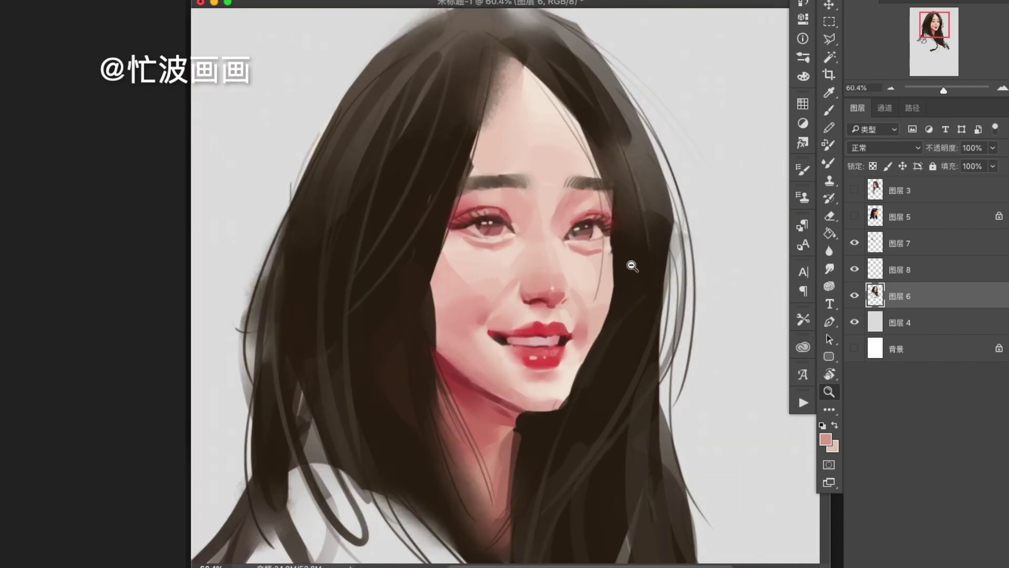
{"action": "key", "text": "b"}
{"action": "key", "text": "z"}
{"action": "scroll", "coordinate": [610, 239], "scroll_direction": "down", "scroll_amount": 5}
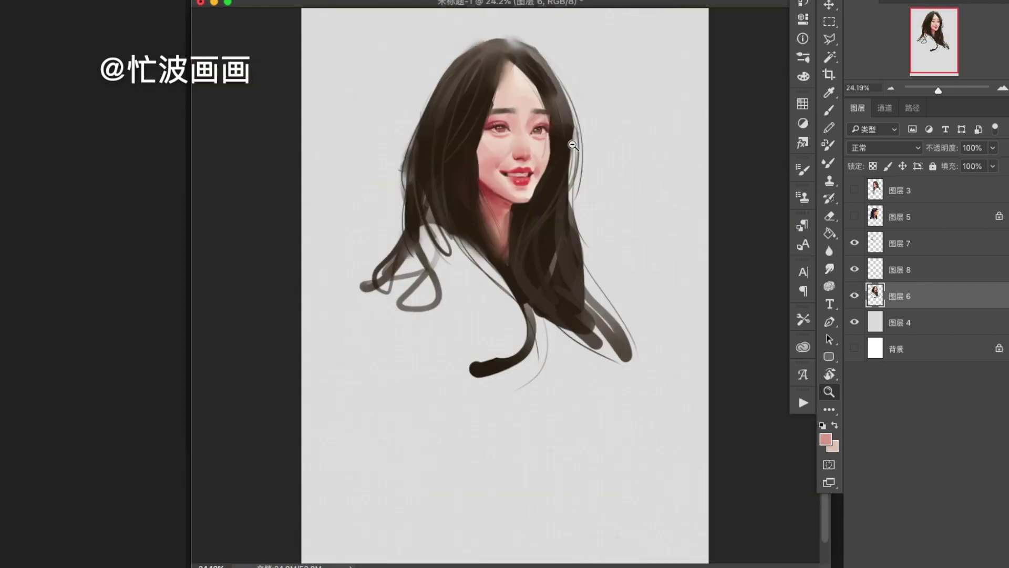
Step: Handwrite the artist's signature on the empty background beside the hair on 图层 6, using dark brown sampled from the hair
{"action": "scroll", "coordinate": [591, 157], "scroll_direction": "up", "scroll_amount": 2}
{"action": "key", "text": "b"}
{"action": "left_click", "coordinate": [521, 315], "text": "alt"}
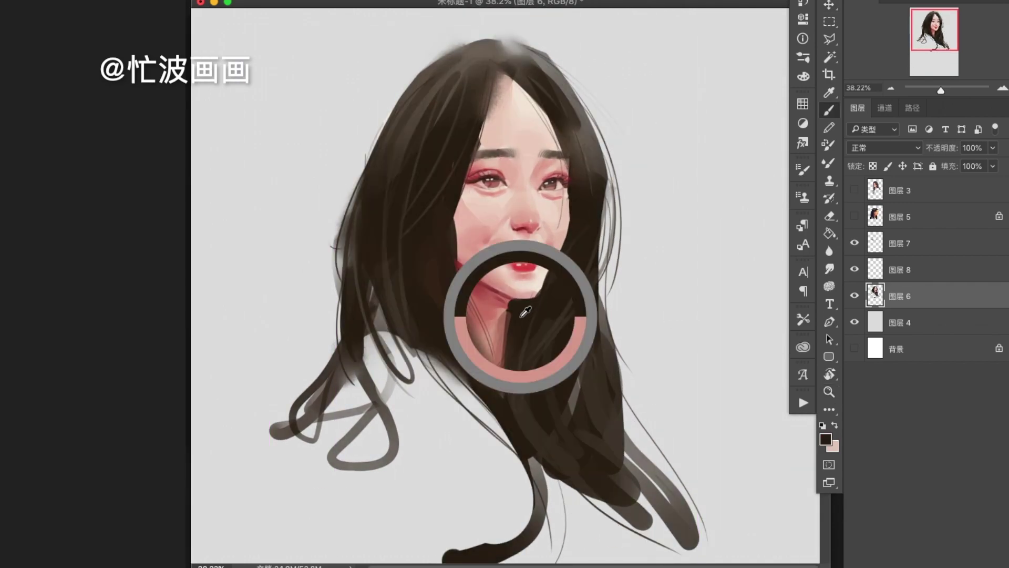
{"action": "mouse_move", "coordinate": [661, 305]}
{"action": "left_mouse_down"}
{"action": "mouse_move", "coordinate": [661, 347]}
{"action": "mouse_move", "coordinate": [686, 348]}
{"action": "left_mouse_up"}
{"action": "left_click_drag", "start_coordinate": [707, 336], "coordinate": [705, 337]}
{"action": "left_click", "coordinate": [729, 351]}
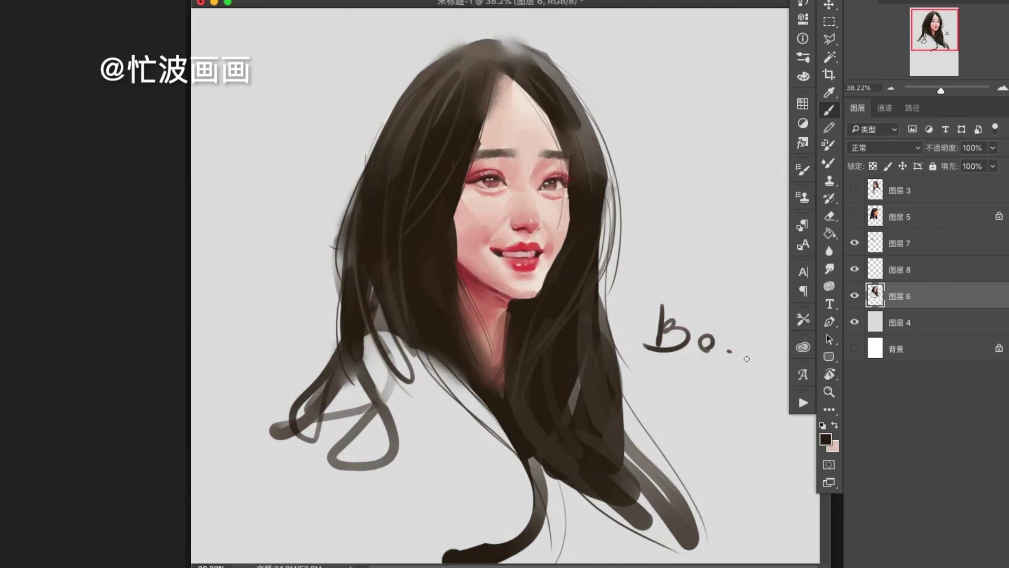